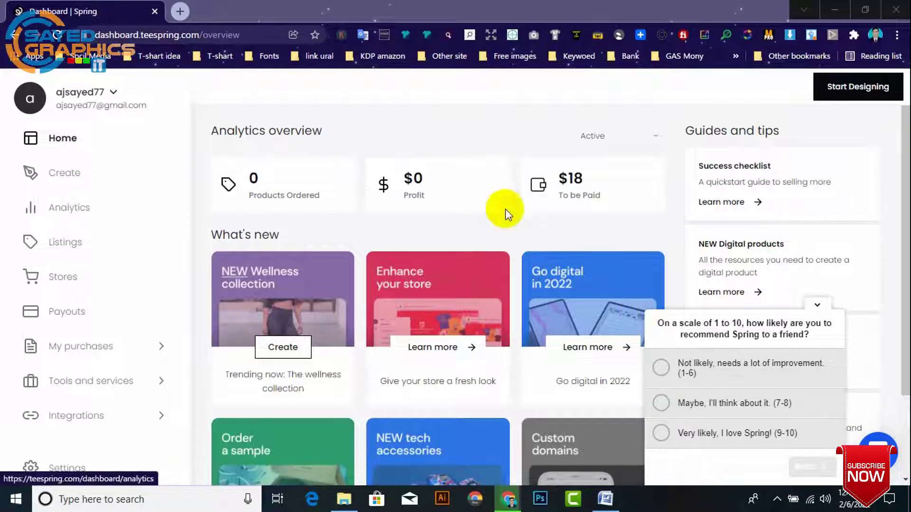
- Open the product design launcher from the dashboard to create a new product
{"action": "scroll", "coordinate": [509, 223], "scroll_direction": "down", "scroll_amount": 2}
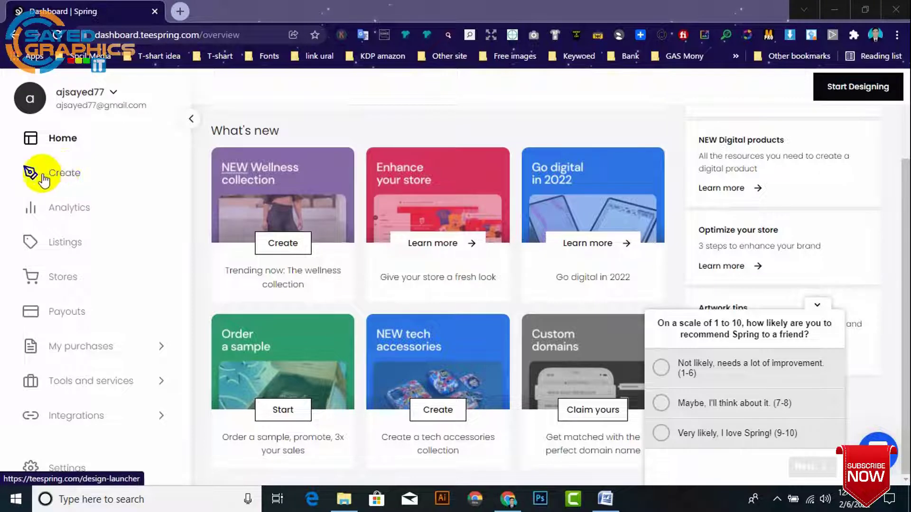
{"action": "left_click", "coordinate": [65, 178]}
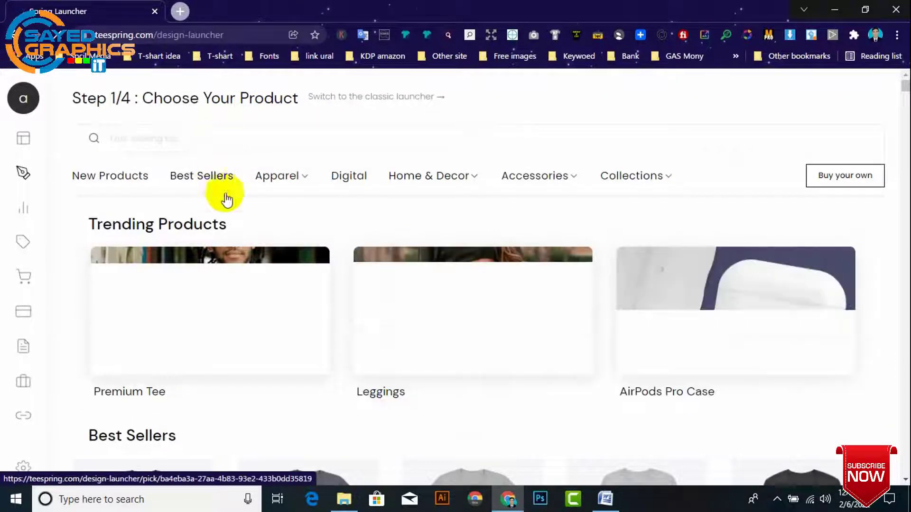
- Browse the launcher's product catalogue, looking over the trending products, best sellers and new products
{"action": "scroll", "coordinate": [664, 256], "scroll_direction": "down", "scroll_amount": 6}
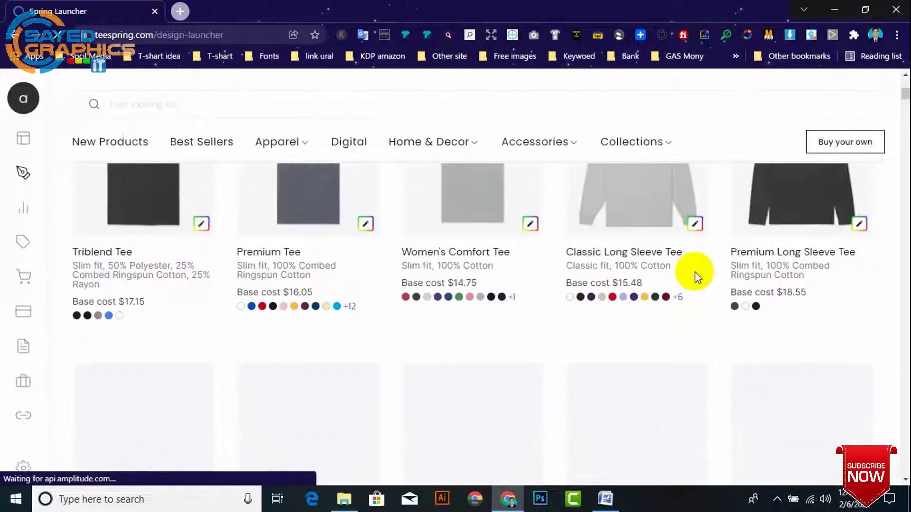
{"action": "scroll", "coordinate": [583, 294], "scroll_direction": "up", "scroll_amount": 6}
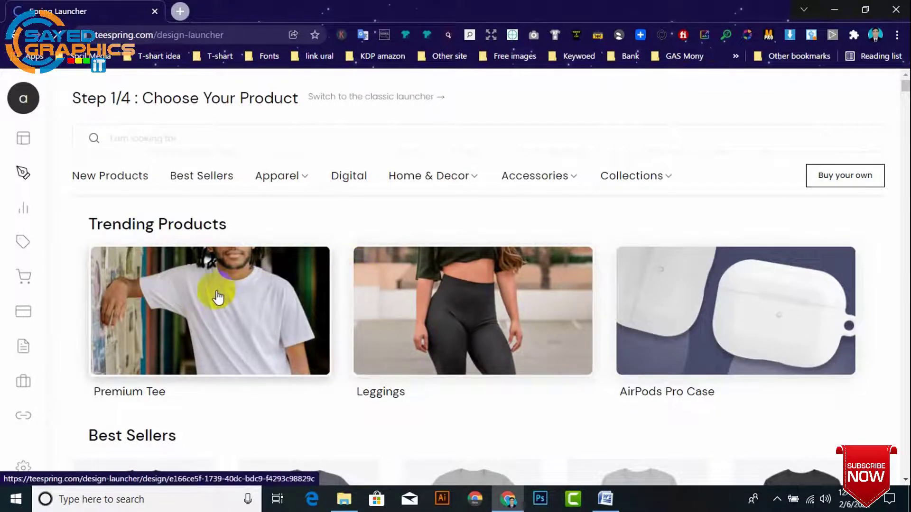
{"action": "scroll", "coordinate": [211, 297], "scroll_direction": "down", "scroll_amount": 1}
{"action": "scroll", "coordinate": [209, 294], "scroll_direction": "down", "scroll_amount": 6}
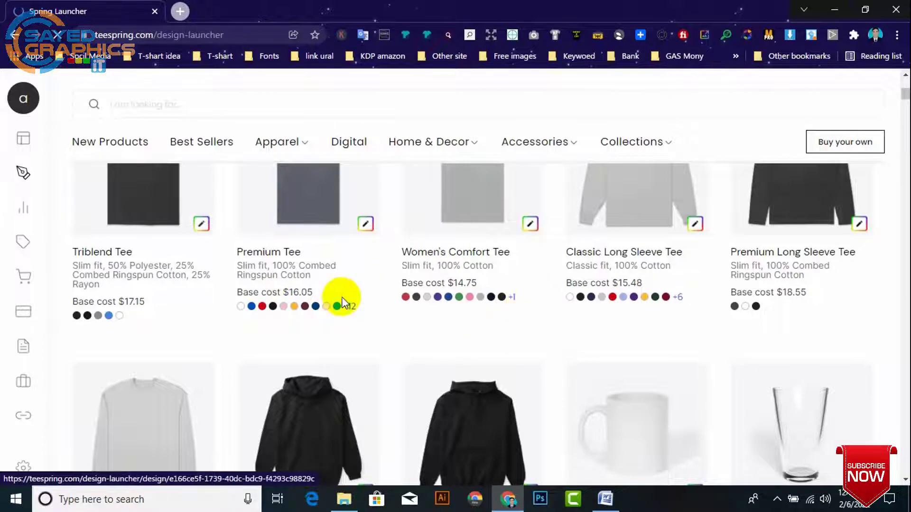
{"action": "scroll", "coordinate": [351, 304], "scroll_direction": "down", "scroll_amount": 6}
{"action": "scroll", "coordinate": [464, 304], "scroll_direction": "up", "scroll_amount": 6}
{"action": "scroll", "coordinate": [529, 306], "scroll_direction": "up", "scroll_amount": 6}
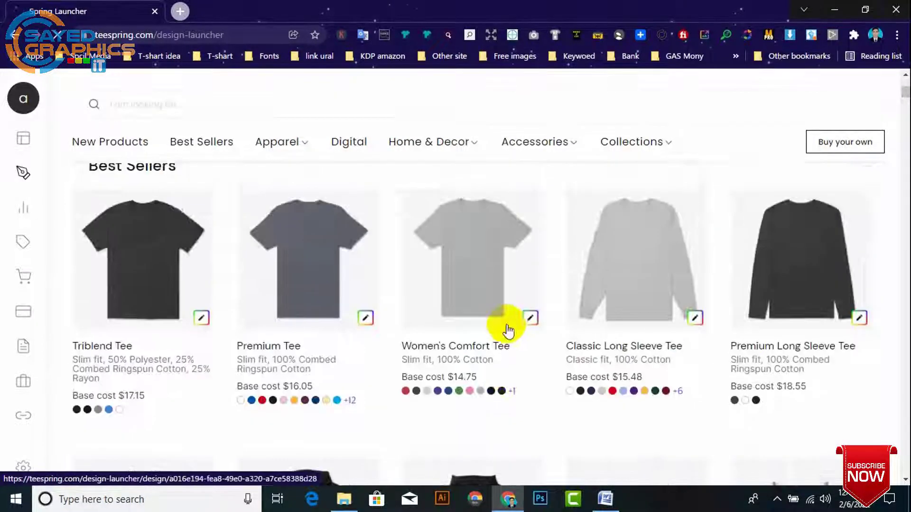
{"action": "left_click", "coordinate": [442, 335]}
{"action": "left_click", "coordinate": [433, 336]}
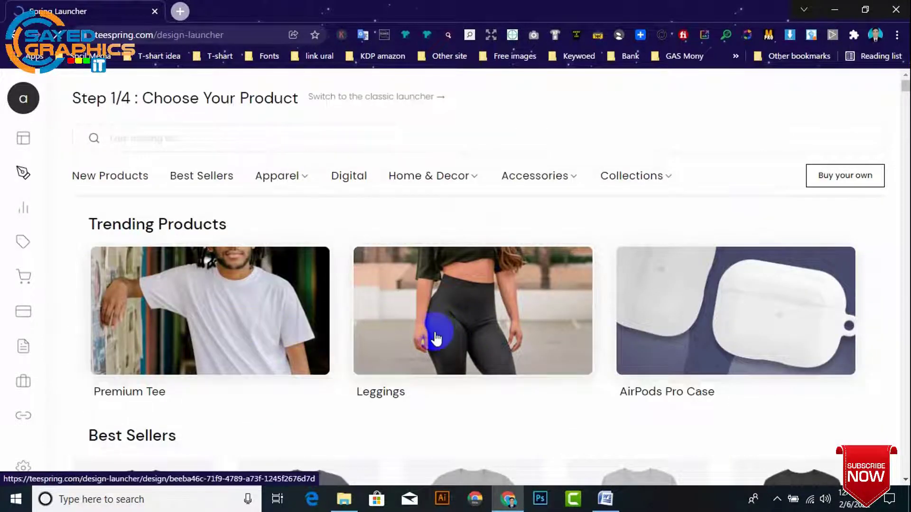
{"action": "scroll", "coordinate": [730, 352], "scroll_direction": "down", "scroll_amount": 5}
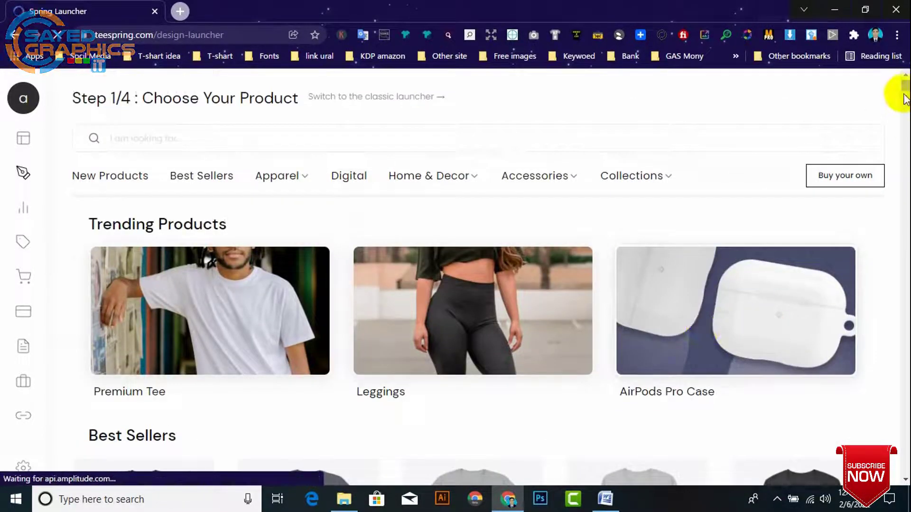
{"action": "left_click_drag", "start_coordinate": [904, 95], "coordinate": [903, 111]}
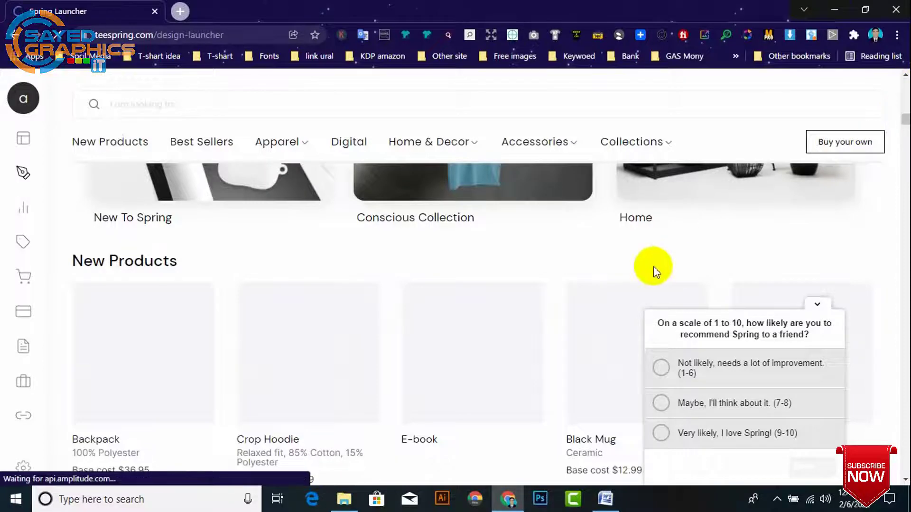
- Find the Classic Tee in the product catalogue and choose it as the product to design
{"action": "scroll", "coordinate": [653, 266], "scroll_direction": "up", "scroll_amount": 3}
{"action": "scroll", "coordinate": [387, 299], "scroll_direction": "down", "scroll_amount": 2}
{"action": "scroll", "coordinate": [387, 300], "scroll_direction": "down", "scroll_amount": 10}
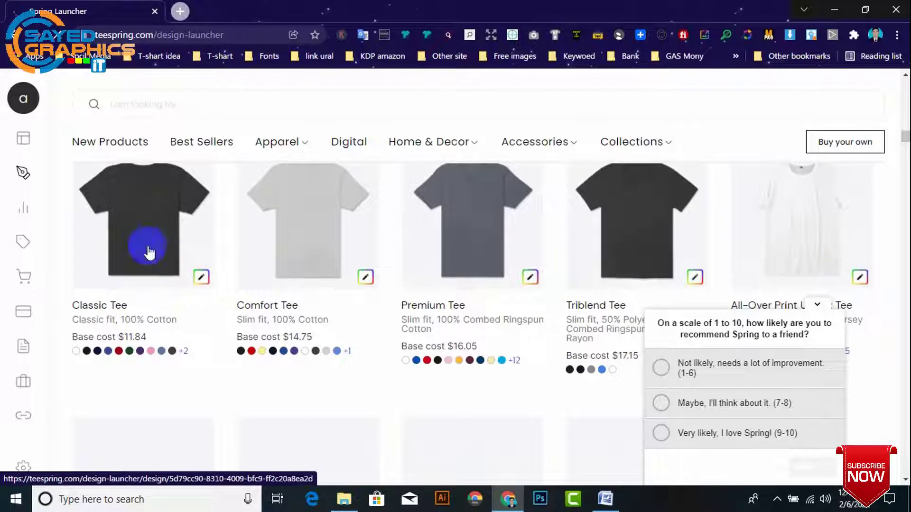
{"action": "left_click", "coordinate": [201, 278]}
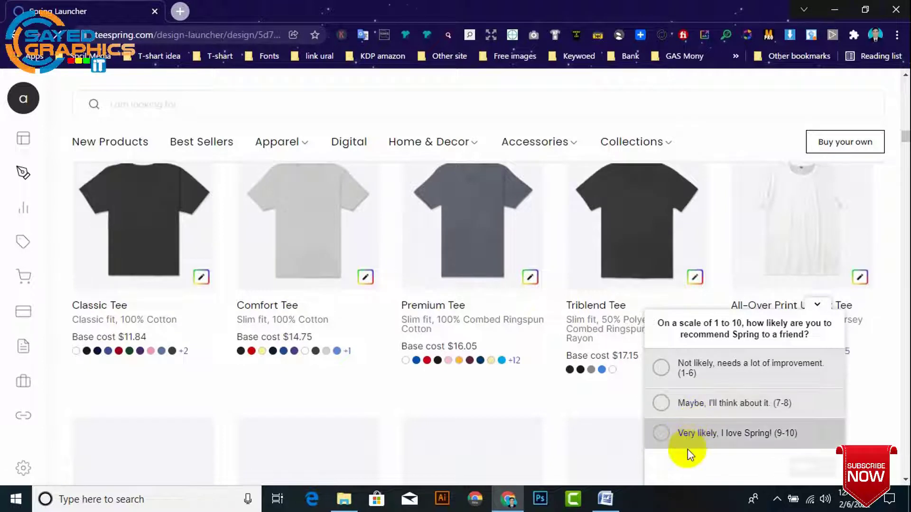
- Answer the recommendation survey with "Very likely, I love Spring! (9-10)", submit it and close the survey
{"action": "left_click", "coordinate": [661, 433]}
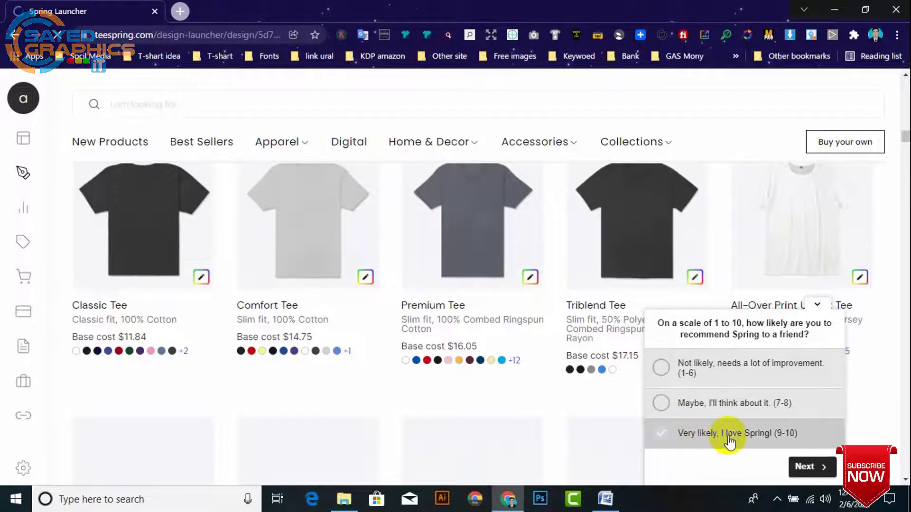
{"action": "left_click", "coordinate": [810, 467]}
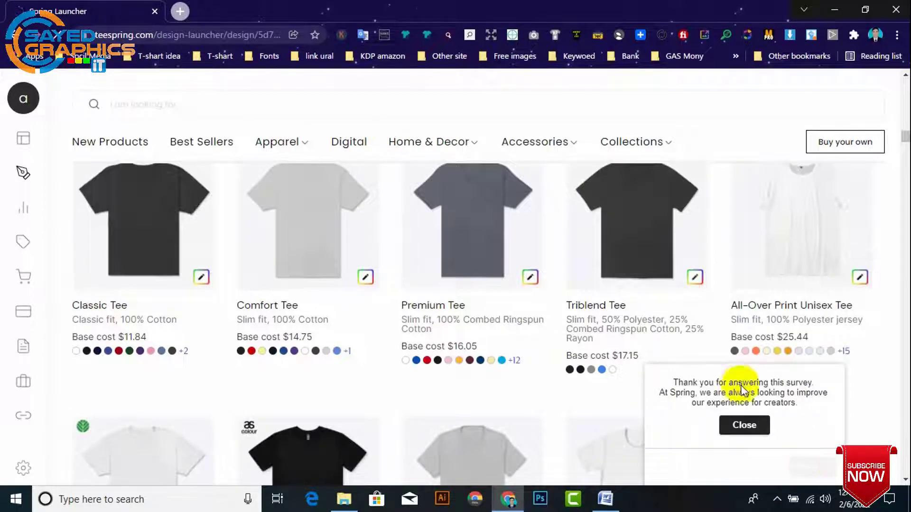
{"action": "left_click", "coordinate": [748, 425]}
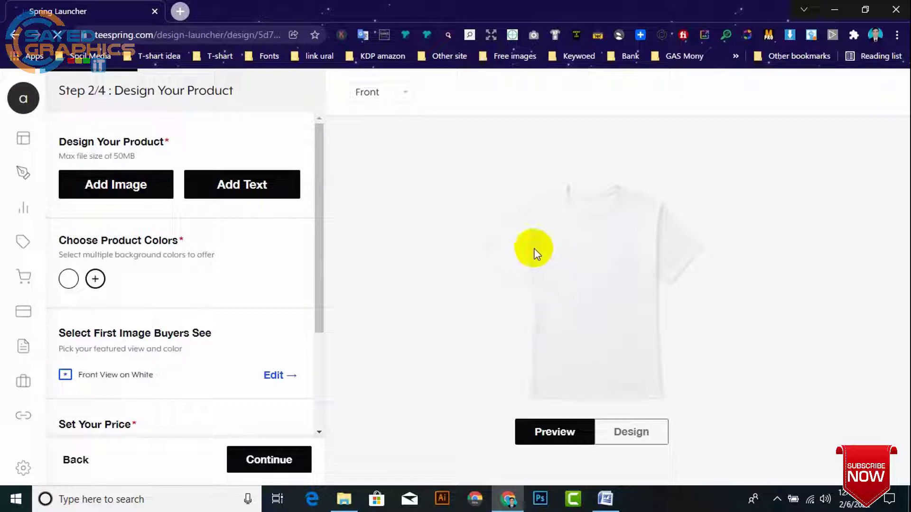
- Upload the sewing--1 image from the Desktop's Sewing Di folder as the tee's front artwork
{"action": "left_click", "coordinate": [116, 189]}
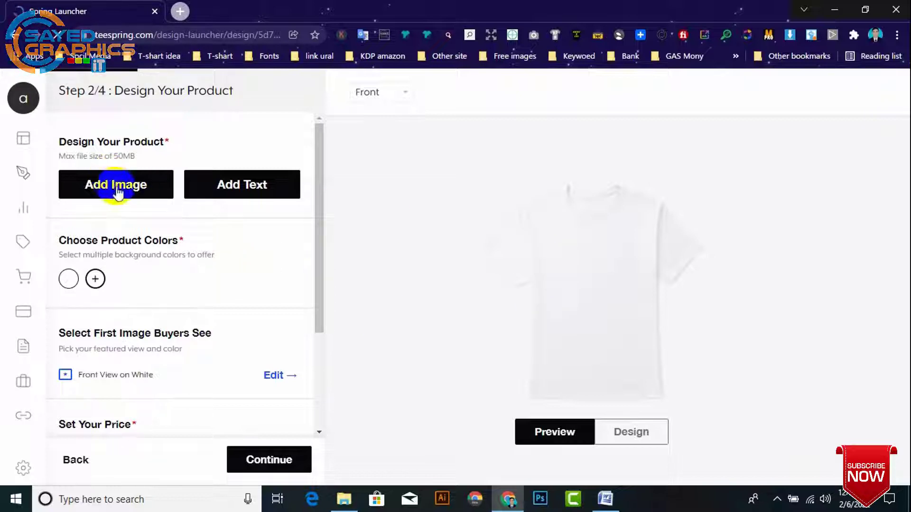
{"action": "left_click", "coordinate": [264, 187]}
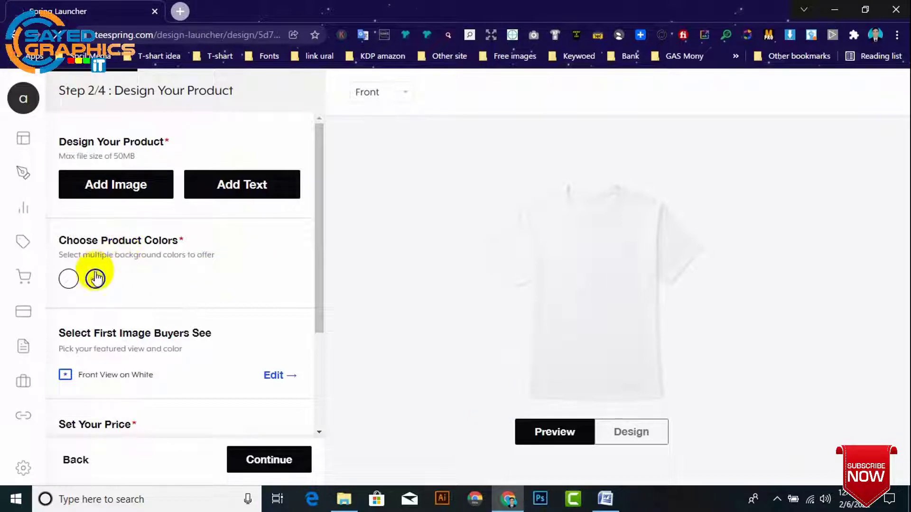
{"action": "left_click", "coordinate": [100, 197]}
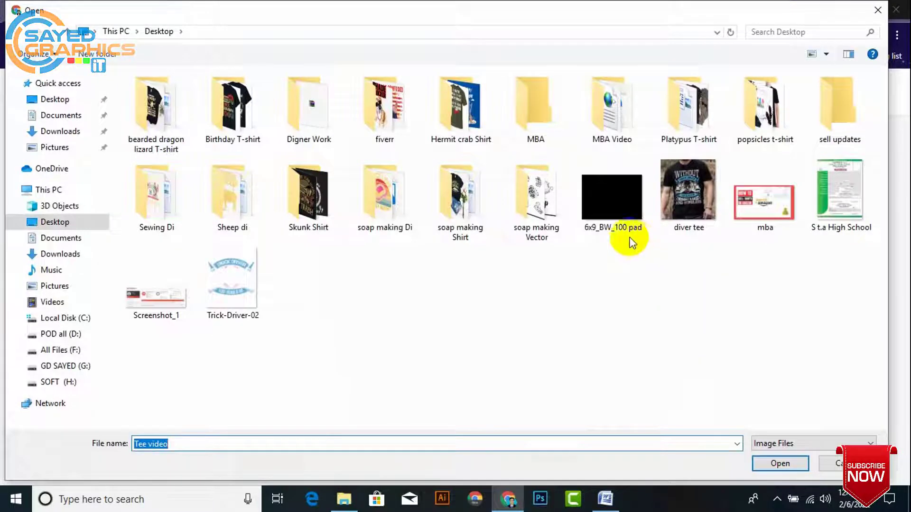
{"action": "double_click", "coordinate": [175, 206]}
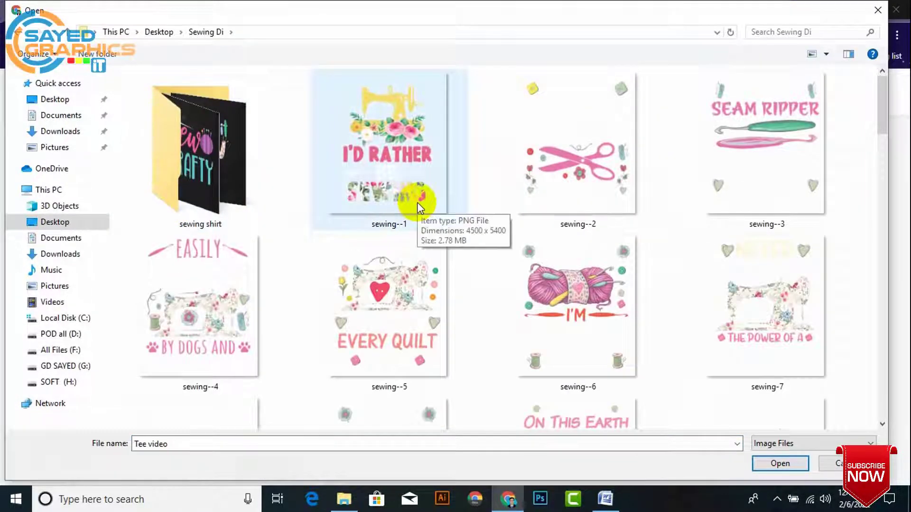
{"action": "left_click", "coordinate": [418, 201]}
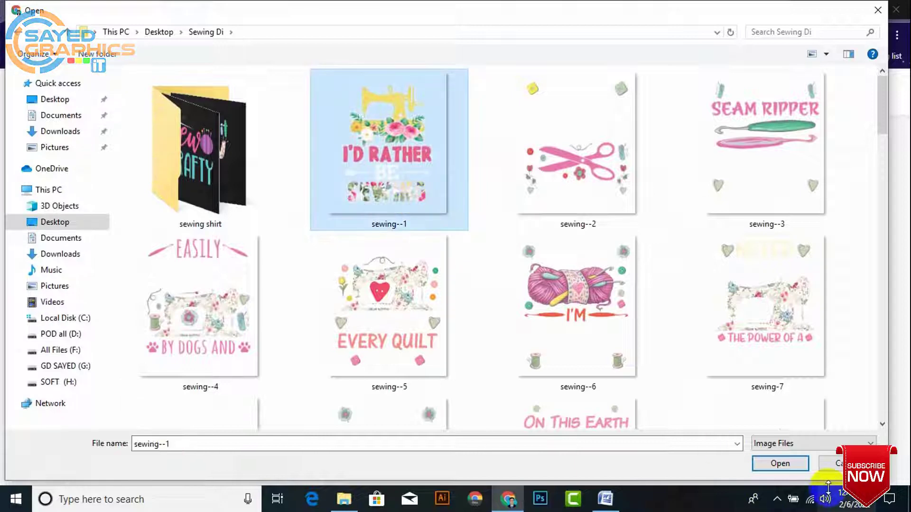
{"action": "left_click", "coordinate": [795, 465]}
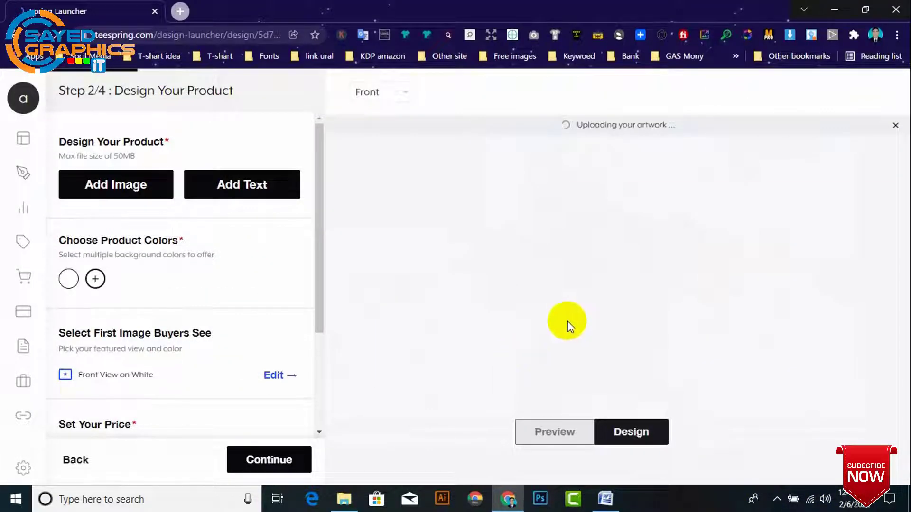
- Offer the tee in black, navy, blue, red, green, purple and pink, and remove white from the background colors
{"action": "left_click", "coordinate": [94, 278]}
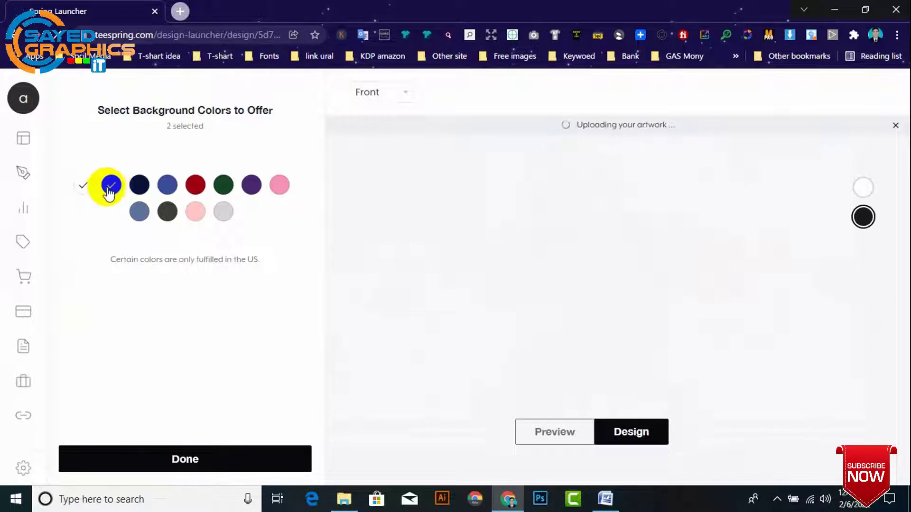
{"action": "left_click", "coordinate": [83, 185]}
{"action": "left_click", "coordinate": [111, 185]}
{"action": "left_click", "coordinate": [139, 185]}
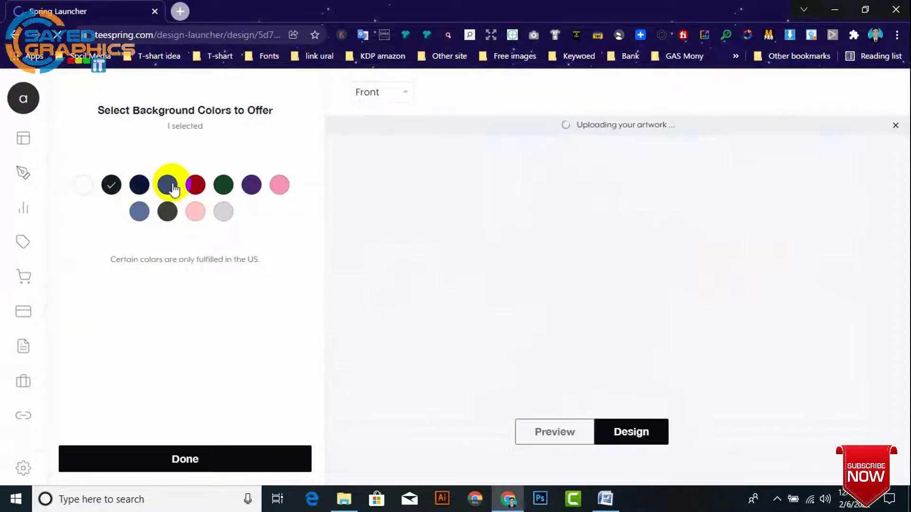
{"action": "left_click", "coordinate": [167, 185]}
{"action": "left_click", "coordinate": [195, 186]}
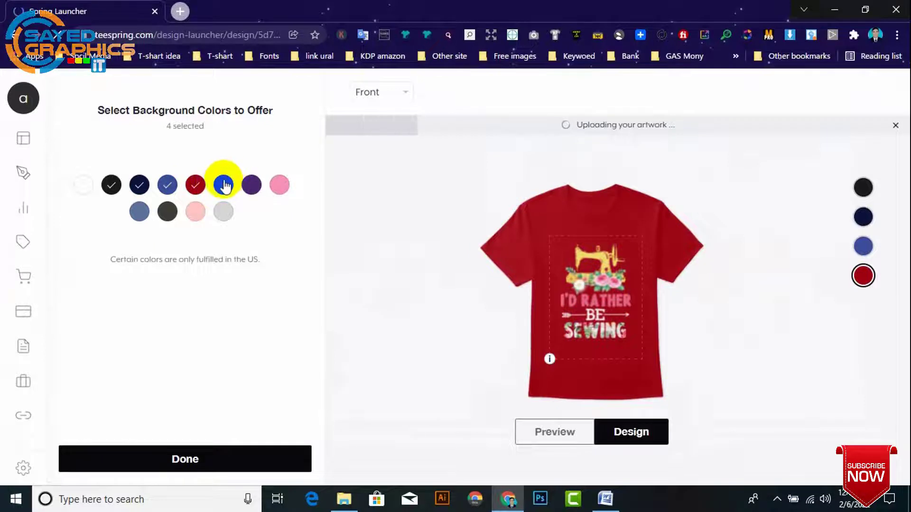
{"action": "left_click", "coordinate": [224, 185]}
{"action": "left_click", "coordinate": [251, 185]}
{"action": "left_click", "coordinate": [276, 187]}
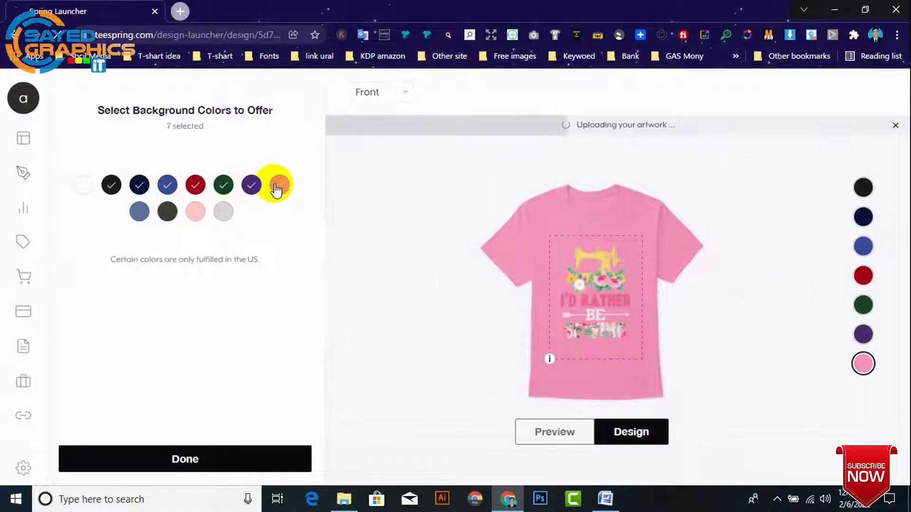
- Add slate blue, dark grey and light grey, leave pale pink out, and accept the color selection with black shown in the preview
{"action": "left_click", "coordinate": [167, 212]}
{"action": "left_click", "coordinate": [139, 212]}
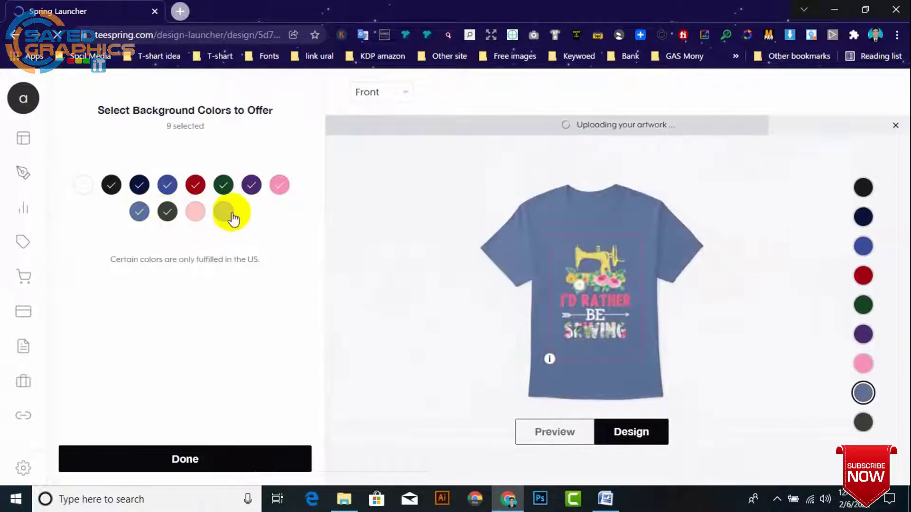
{"action": "left_click", "coordinate": [231, 214]}
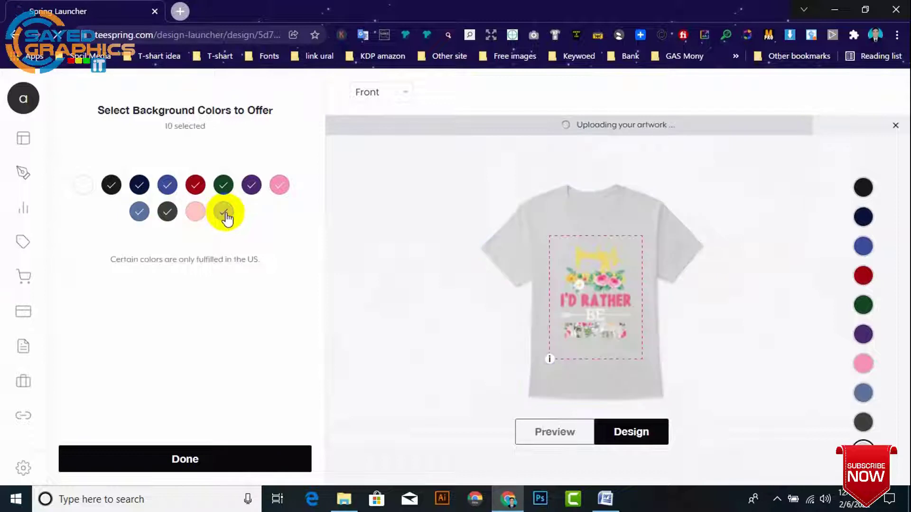
{"action": "left_click", "coordinate": [196, 213]}
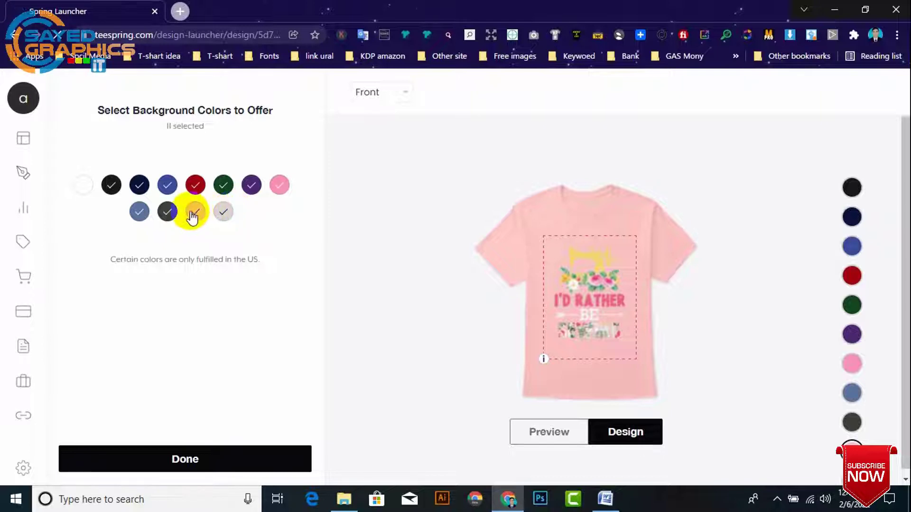
{"action": "left_click", "coordinate": [192, 216]}
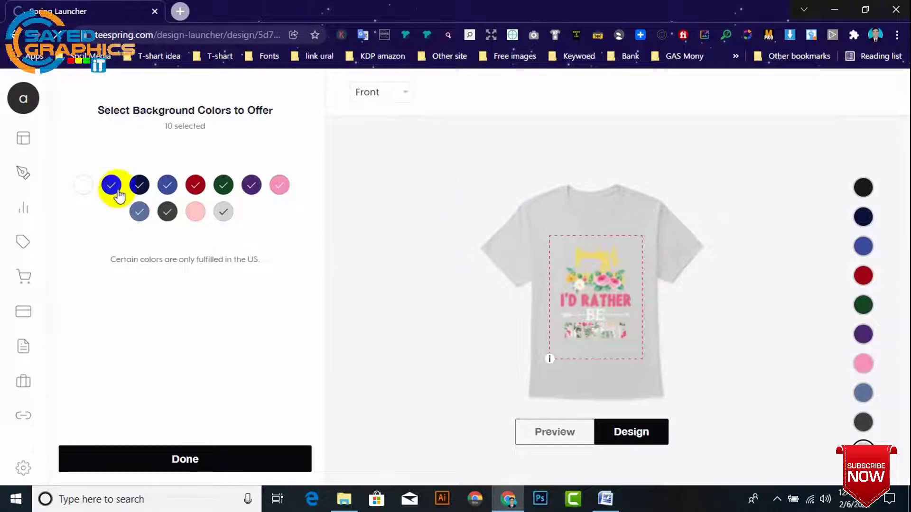
{"action": "left_click", "coordinate": [863, 189]}
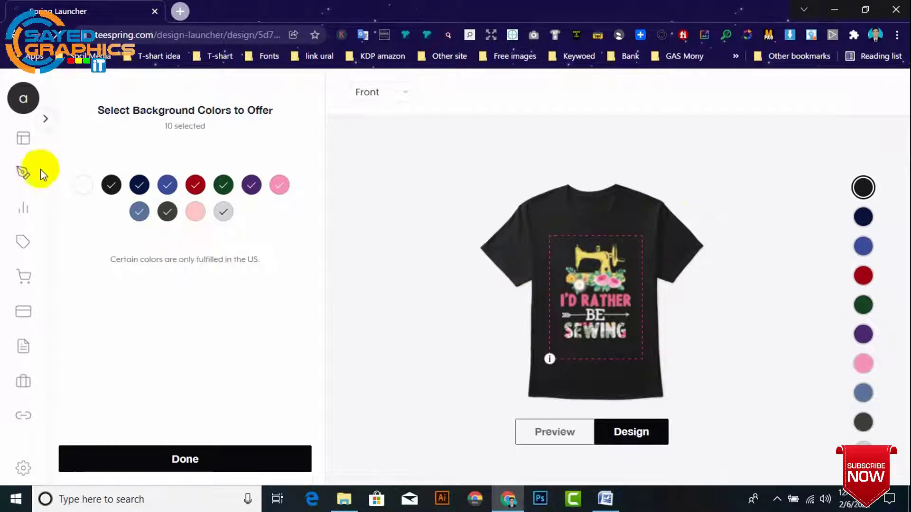
{"action": "left_click", "coordinate": [222, 457]}
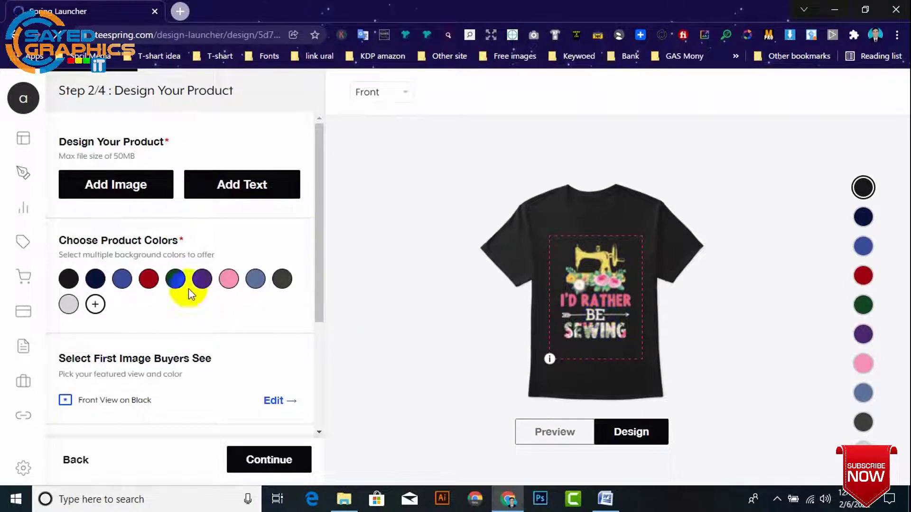
- Set the price for products fulfilled from the US to $18.99
{"action": "scroll", "coordinate": [195, 345], "scroll_direction": "down", "scroll_amount": 3}
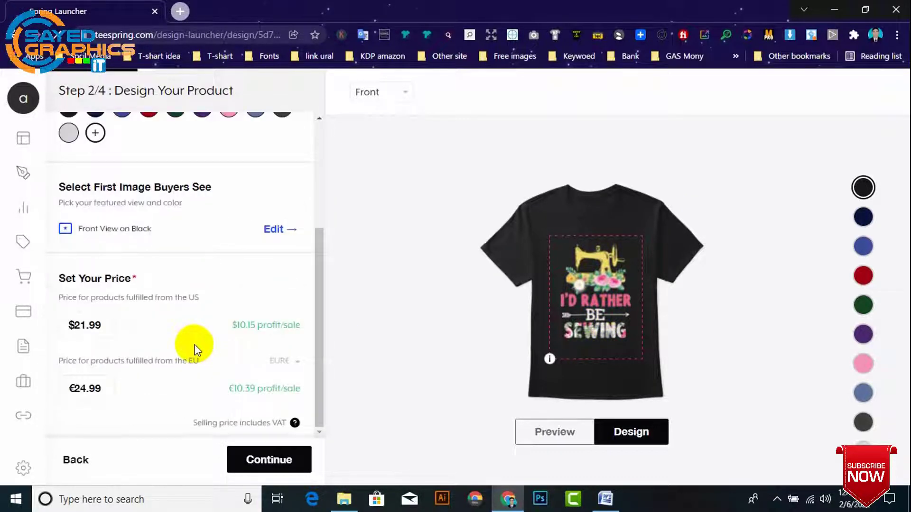
{"action": "scroll", "coordinate": [196, 348], "scroll_direction": "up", "scroll_amount": 3}
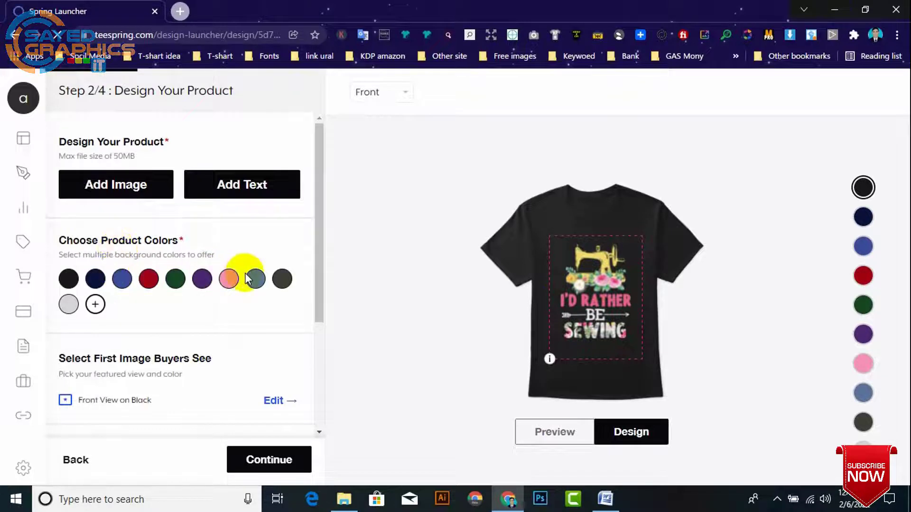
{"action": "scroll", "coordinate": [285, 291], "scroll_direction": "down", "scroll_amount": 3}
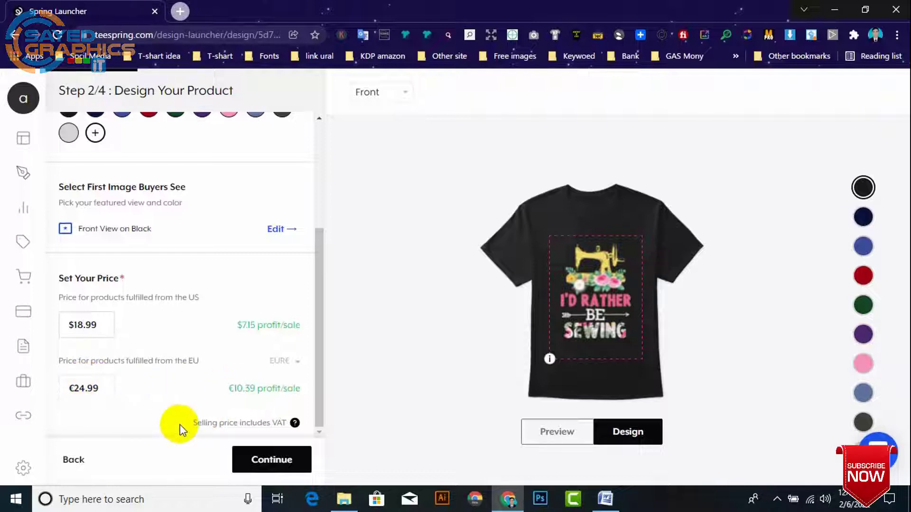
{"action": "scroll", "coordinate": [204, 361], "scroll_direction": "up", "scroll_amount": 3}
{"action": "scroll", "coordinate": [228, 284], "scroll_direction": "down", "scroll_amount": 3}
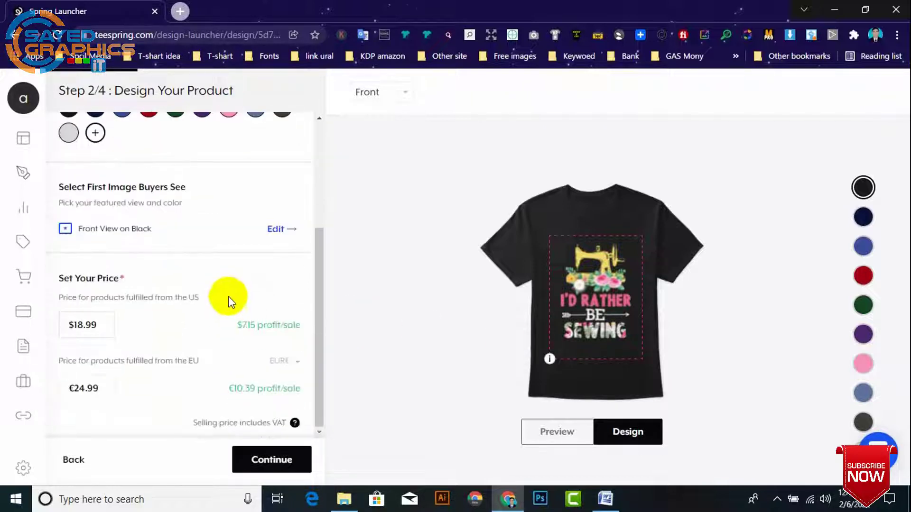
{"action": "scroll", "coordinate": [159, 259], "scroll_direction": "up", "scroll_amount": 2}
{"action": "scroll", "coordinate": [158, 259], "scroll_direction": "up", "scroll_amount": 1}
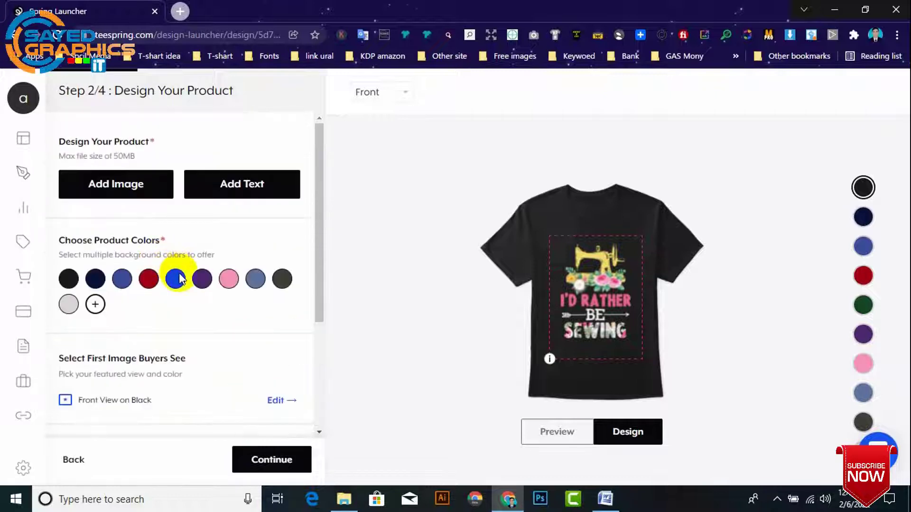
- Continue to the stage for adding more products and look through the suggested apparel groups and other product categories
{"action": "scroll", "coordinate": [235, 396], "scroll_direction": "down", "scroll_amount": 3}
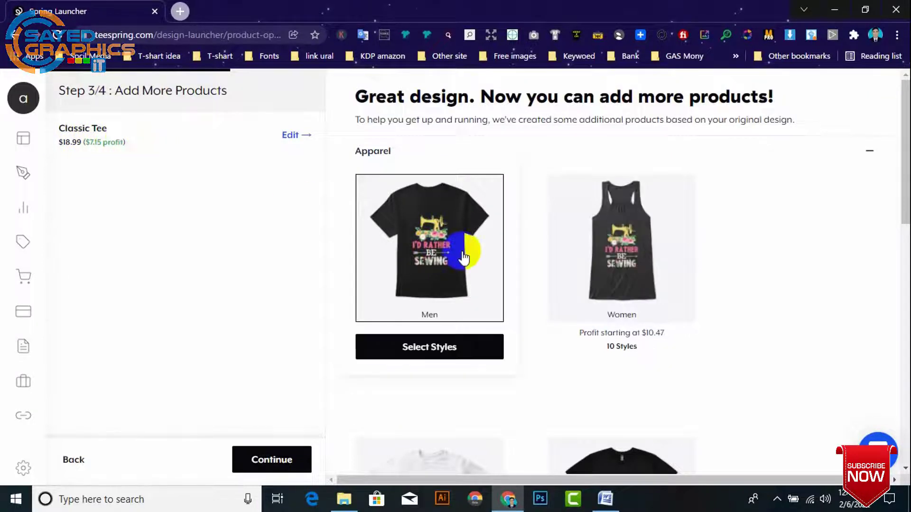
{"action": "mouse_move", "coordinate": [642, 219]}
{"action": "scroll", "coordinate": [635, 280], "scroll_direction": "down", "scroll_amount": 10}
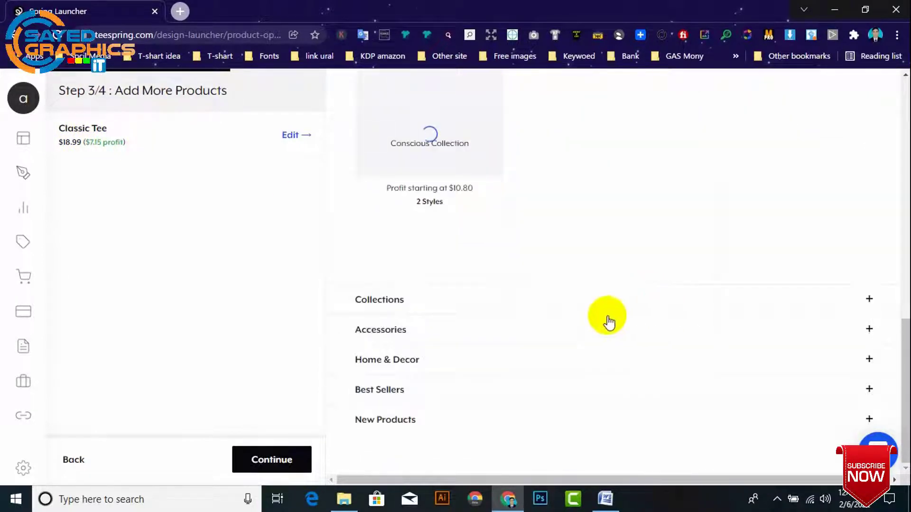
{"action": "scroll", "coordinate": [597, 309], "scroll_direction": "up", "scroll_amount": 6}
{"action": "scroll", "coordinate": [594, 355], "scroll_direction": "down", "scroll_amount": 6}
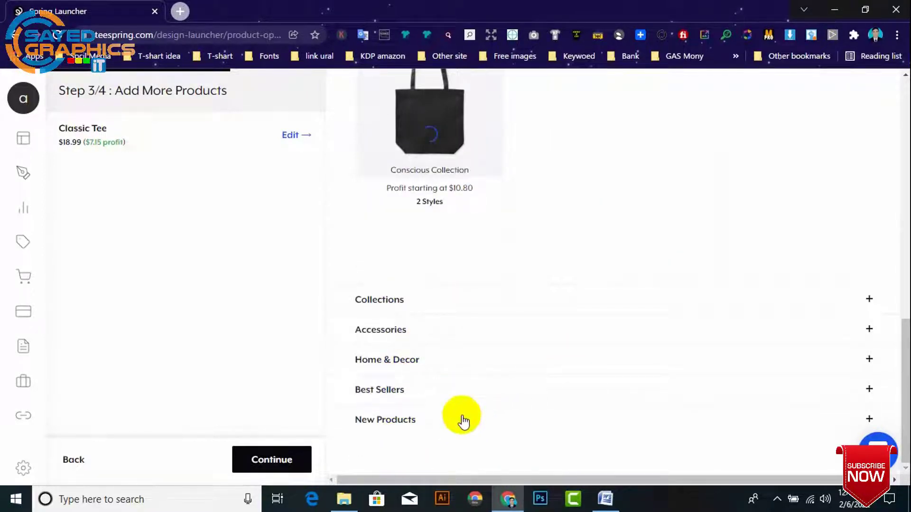
{"action": "scroll", "coordinate": [535, 392], "scroll_direction": "up", "scroll_amount": 2}
{"action": "scroll", "coordinate": [536, 392], "scroll_direction": "up", "scroll_amount": 10}
{"action": "mouse_move", "coordinate": [503, 254]}
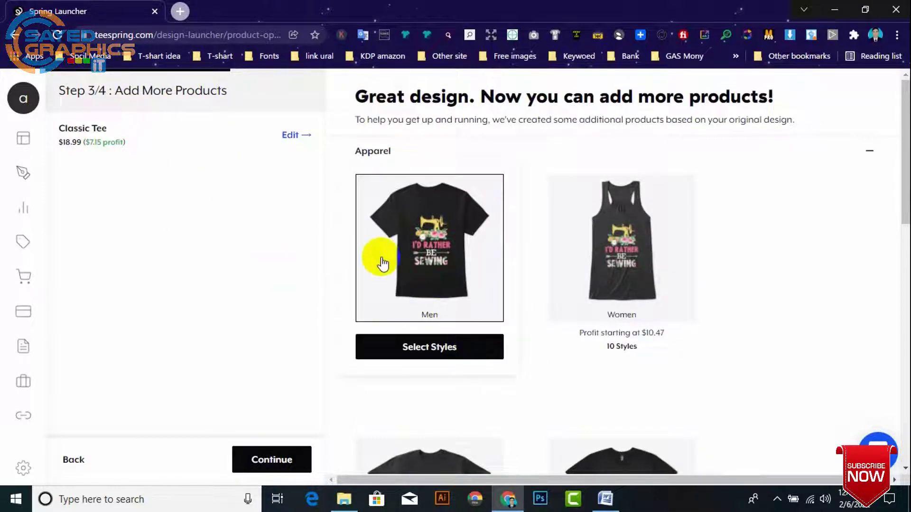
{"action": "mouse_move", "coordinate": [653, 306]}
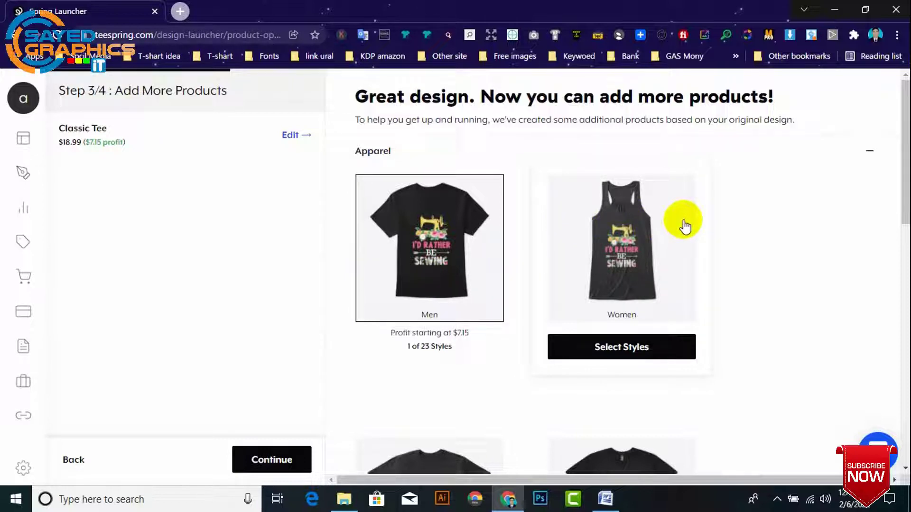
{"action": "mouse_move", "coordinate": [461, 284]}
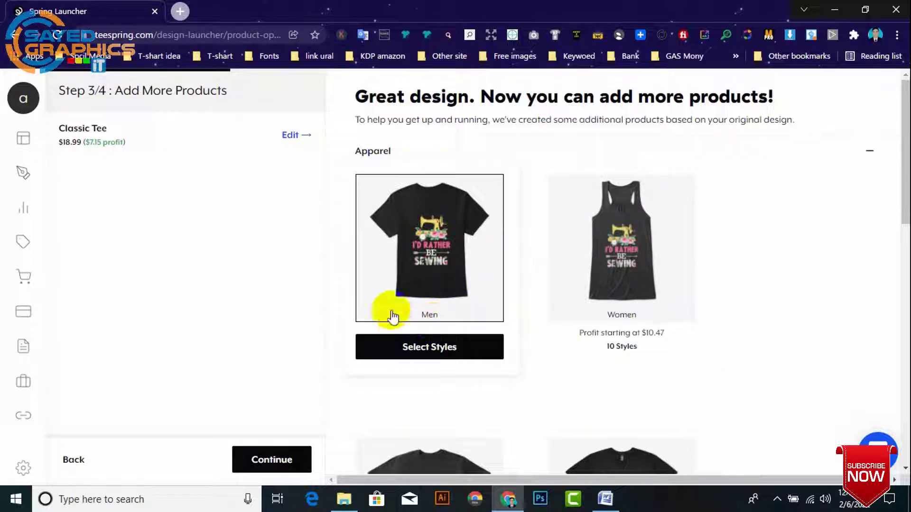
- Add all styles of the Men apparel group to the listing and confirm the selection
{"action": "left_click", "coordinate": [424, 221]}
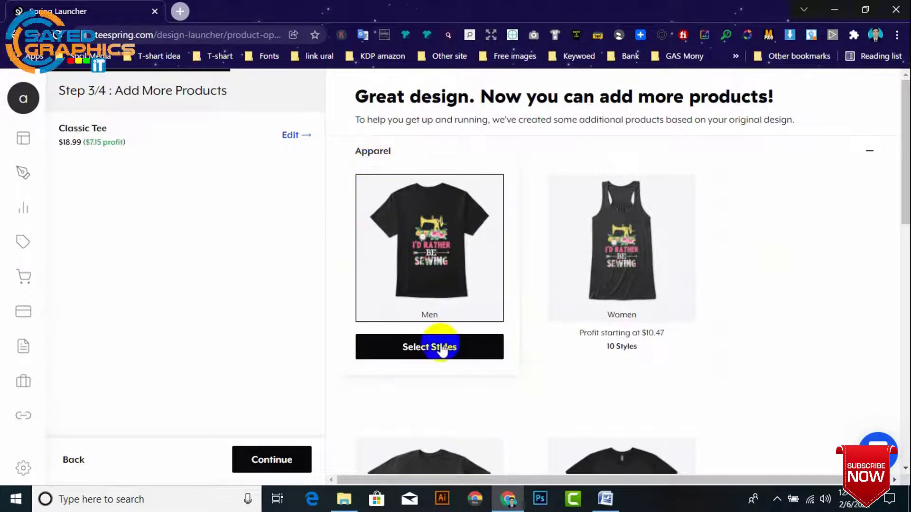
{"action": "left_click", "coordinate": [441, 350]}
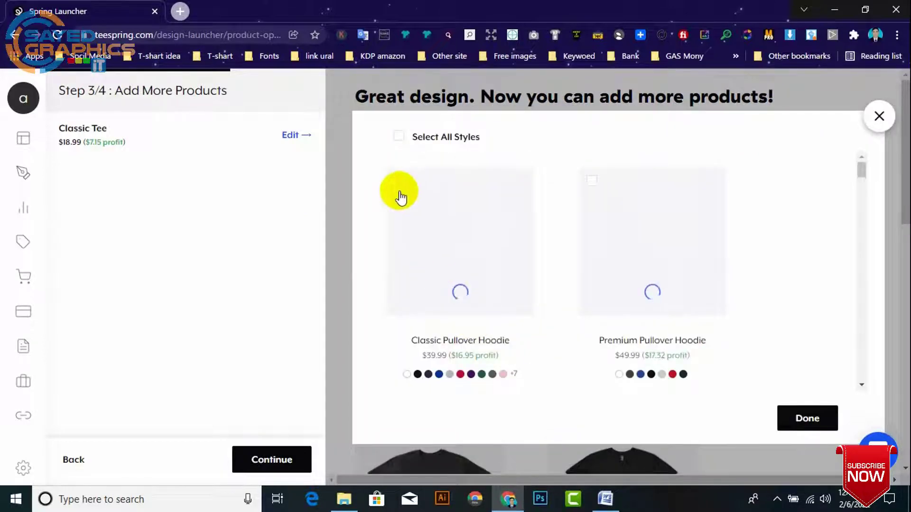
{"action": "scroll", "coordinate": [559, 295], "scroll_direction": "down", "scroll_amount": 12}
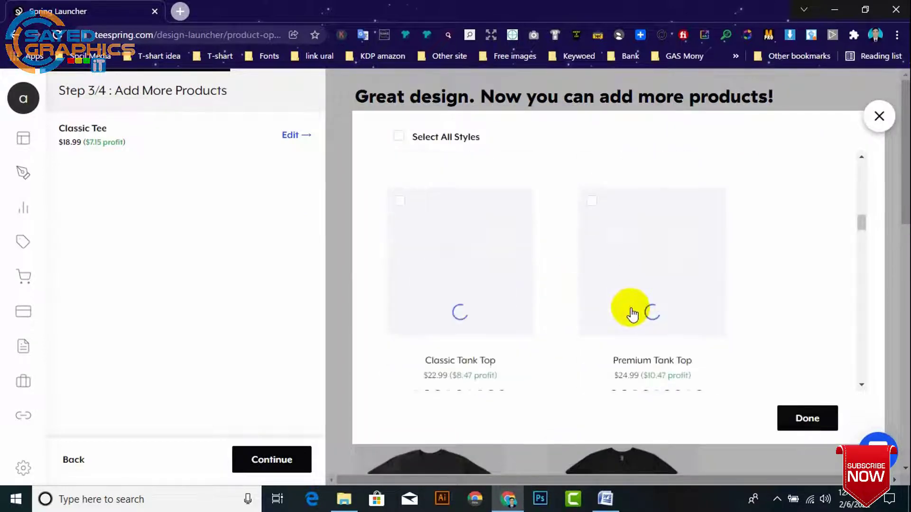
{"action": "scroll", "coordinate": [632, 319], "scroll_direction": "up", "scroll_amount": 8}
{"action": "scroll", "coordinate": [632, 319], "scroll_direction": "up", "scroll_amount": 4}
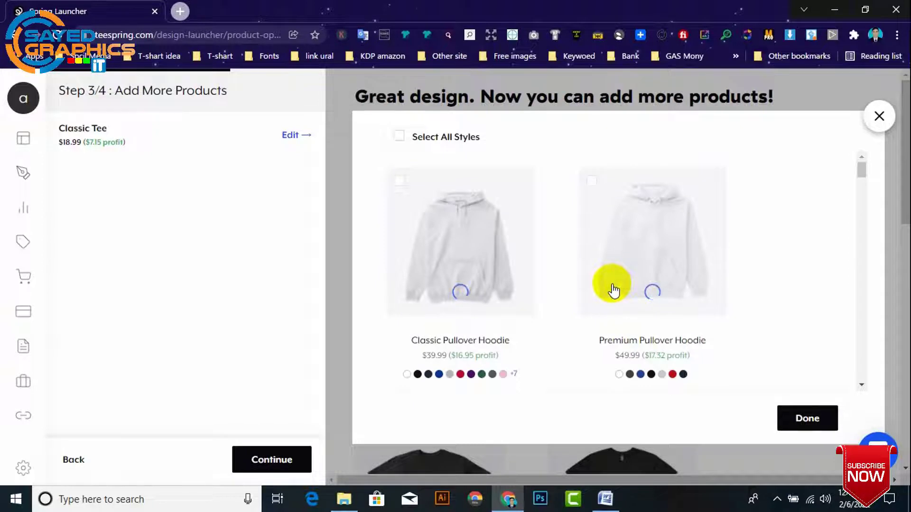
{"action": "left_click", "coordinate": [398, 138]}
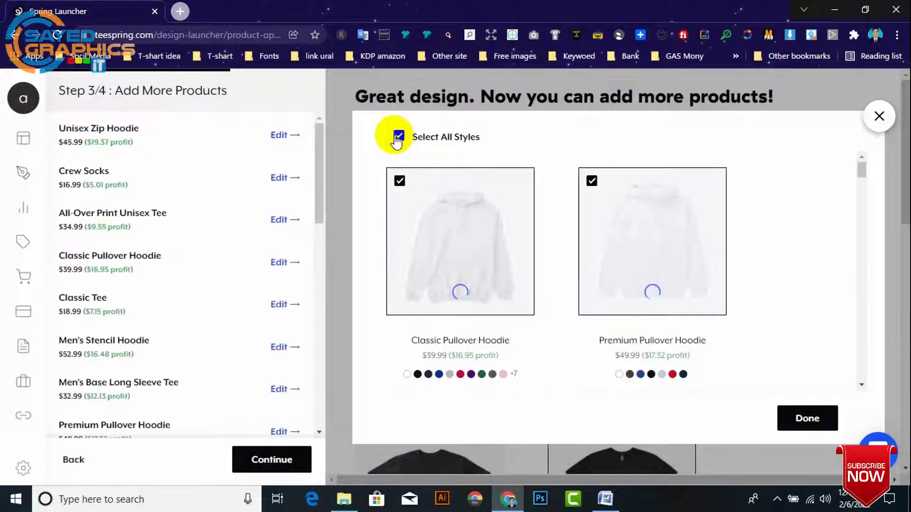
{"action": "left_click", "coordinate": [799, 418]}
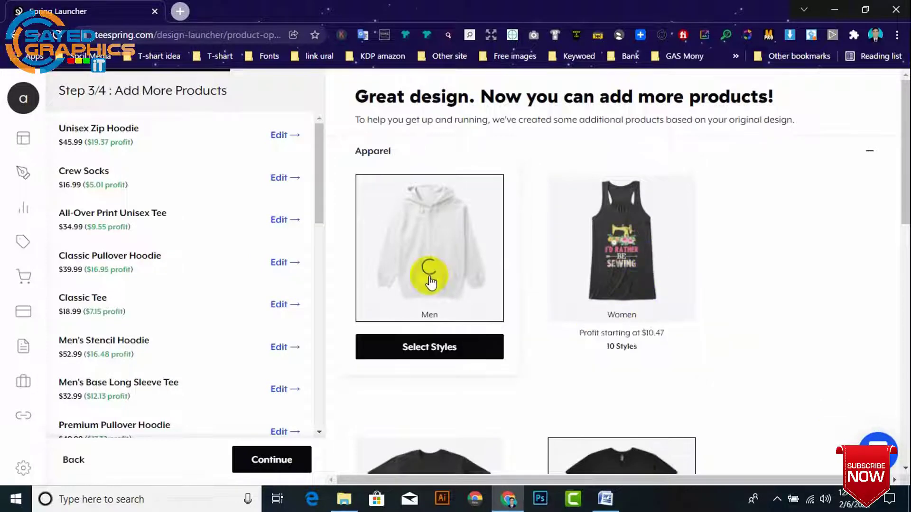
- Add all styles of the Women apparel group to the listing and confirm the selection
{"action": "left_click", "coordinate": [603, 349]}
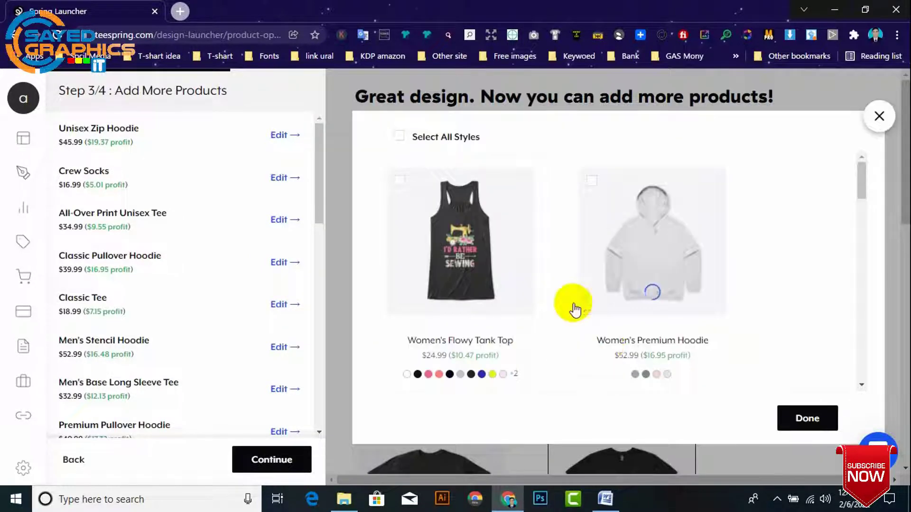
{"action": "left_click", "coordinate": [399, 138]}
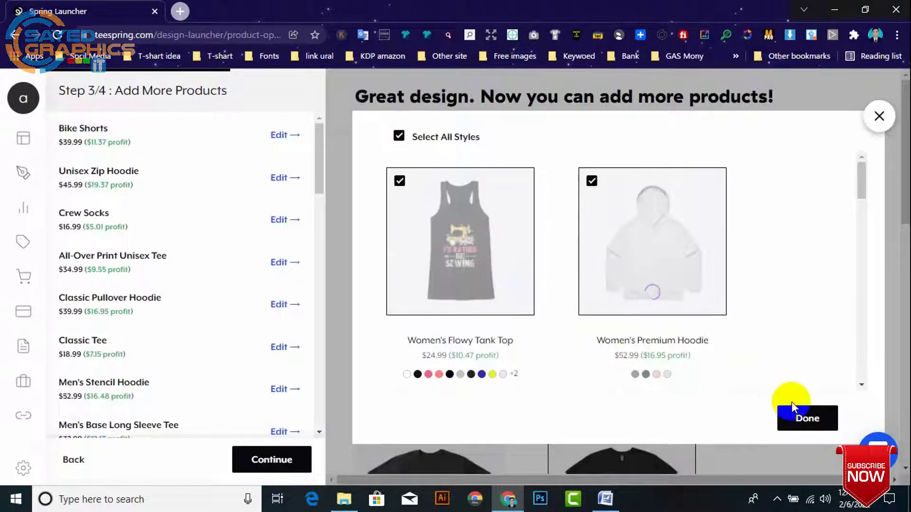
{"action": "left_click", "coordinate": [806, 419]}
- Expand the Collections and Accessories categories and examine the product groups they offer
{"action": "scroll", "coordinate": [748, 335], "scroll_direction": "down", "scroll_amount": 7}
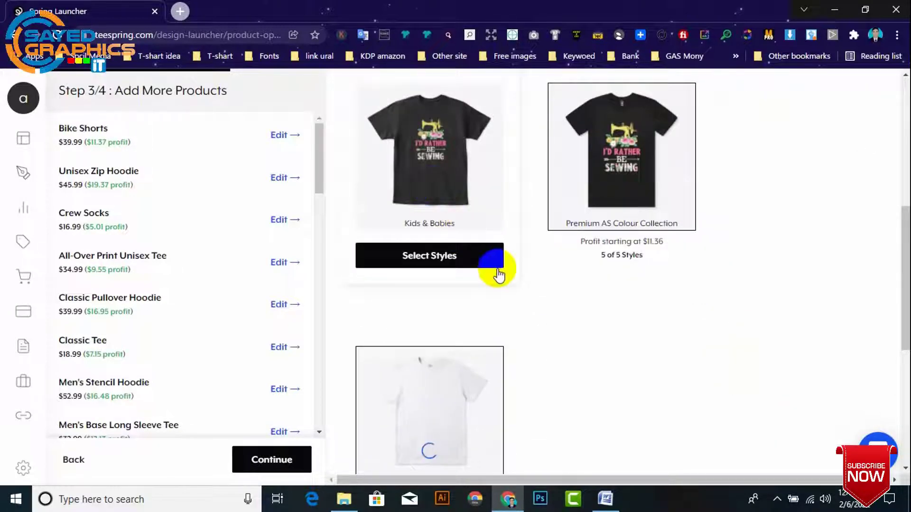
{"action": "scroll", "coordinate": [496, 264], "scroll_direction": "down", "scroll_amount": 6}
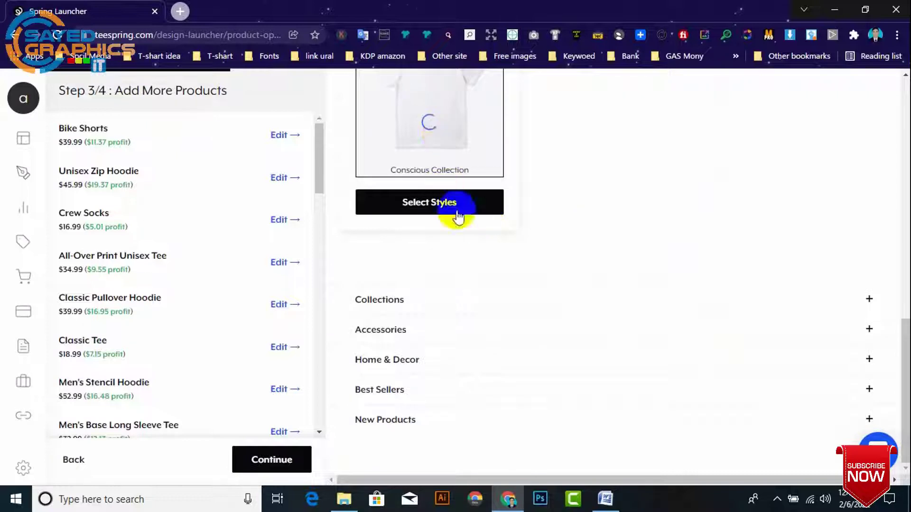
{"action": "left_click", "coordinate": [482, 307]}
{"action": "scroll", "coordinate": [693, 345], "scroll_direction": "down", "scroll_amount": 5}
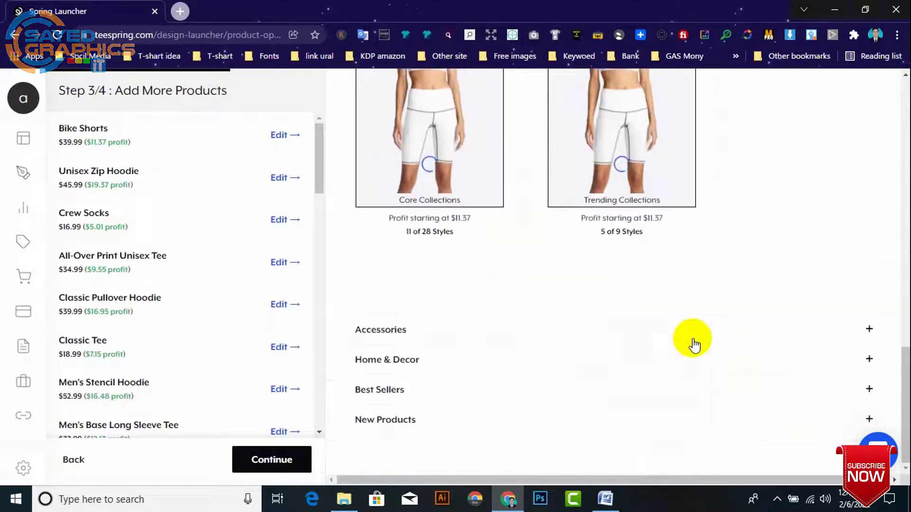
{"action": "scroll", "coordinate": [516, 217], "scroll_direction": "up", "scroll_amount": 13}
{"action": "scroll", "coordinate": [484, 275], "scroll_direction": "down", "scroll_amount": 7}
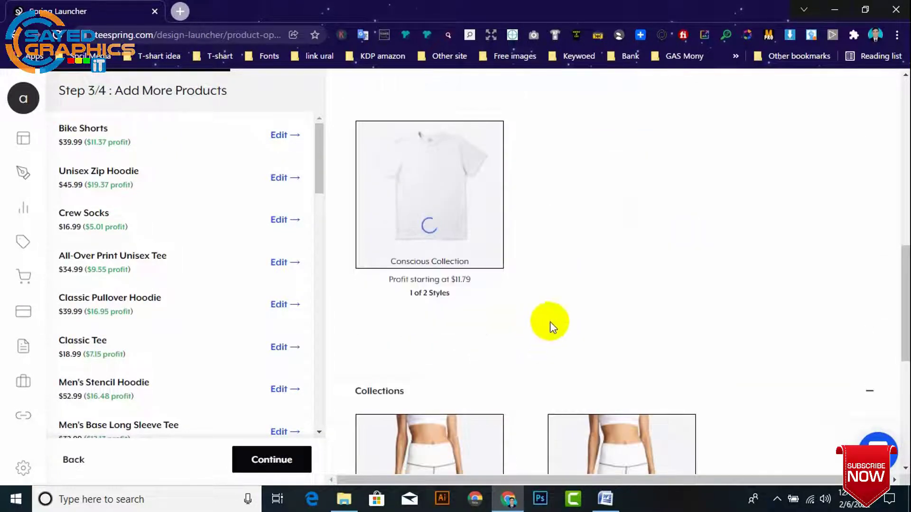
{"action": "scroll", "coordinate": [553, 302], "scroll_direction": "down", "scroll_amount": 7}
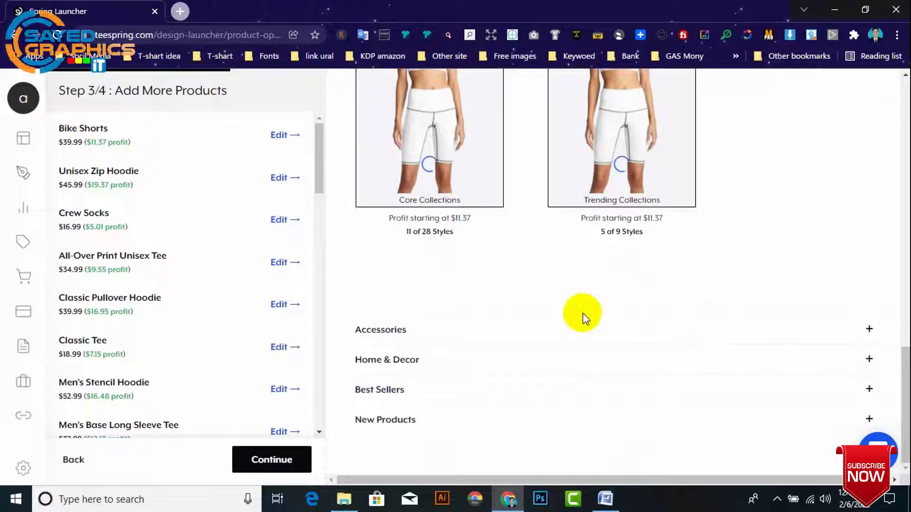
{"action": "scroll", "coordinate": [579, 339], "scroll_direction": "down", "scroll_amount": 7}
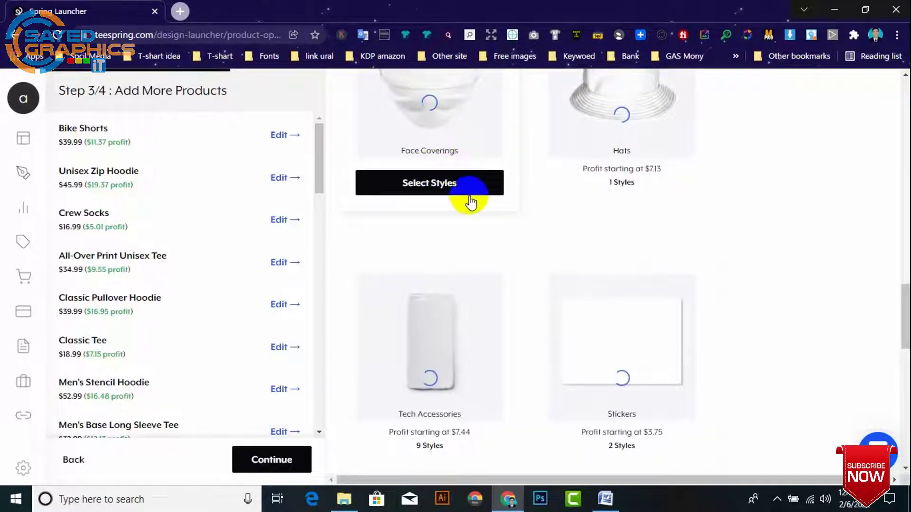
{"action": "scroll", "coordinate": [484, 275], "scroll_direction": "down", "scroll_amount": 1}
{"action": "scroll", "coordinate": [474, 327], "scroll_direction": "down", "scroll_amount": 6}
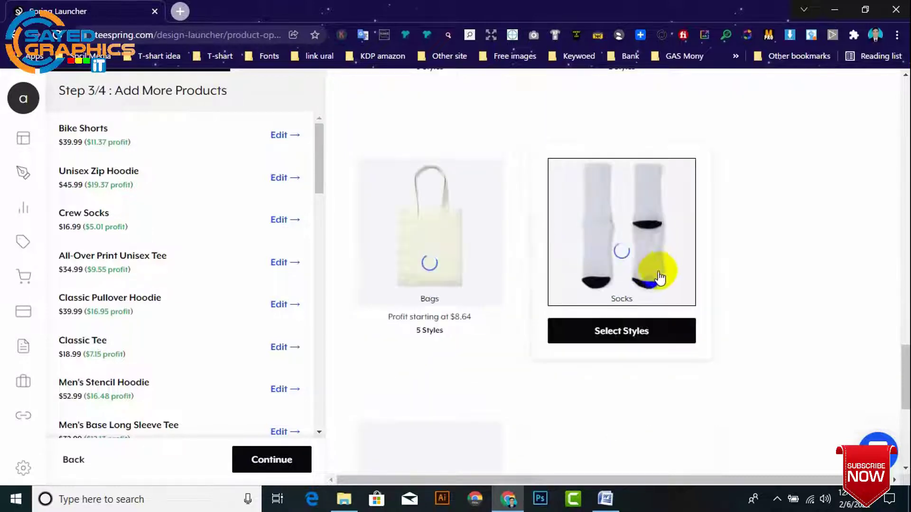
{"action": "scroll", "coordinate": [520, 258], "scroll_direction": "down", "scroll_amount": 6}
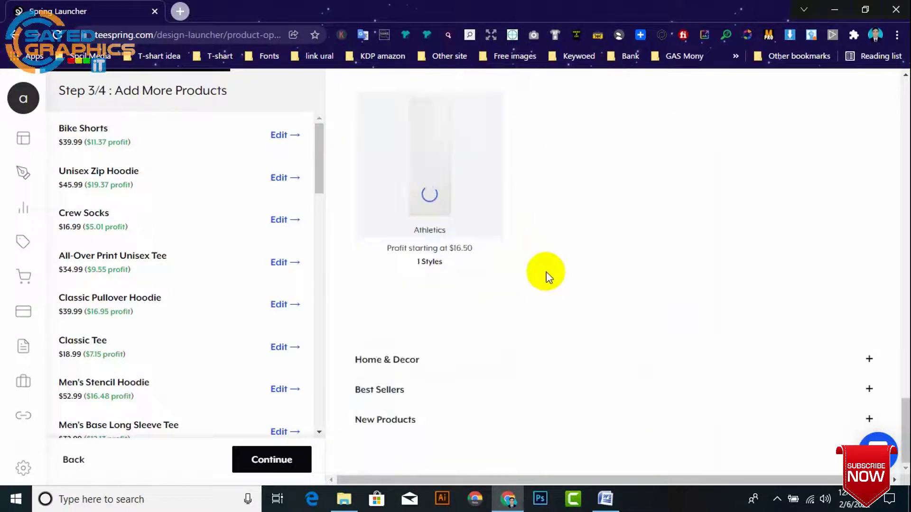
- Expand the Home & Decor category and add all Wall Art styles to the listing
{"action": "left_click", "coordinate": [579, 366]}
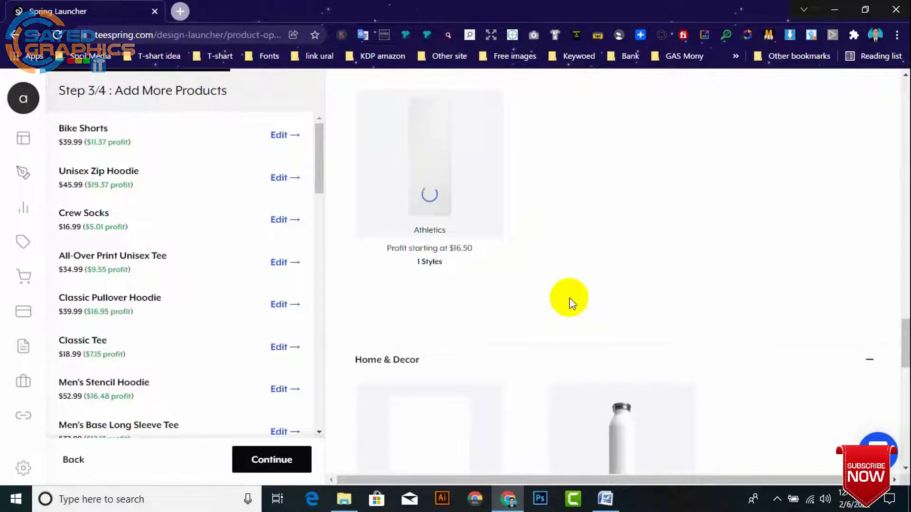
{"action": "scroll", "coordinate": [569, 299], "scroll_direction": "down", "scroll_amount": 7}
{"action": "mouse_move", "coordinate": [476, 157]}
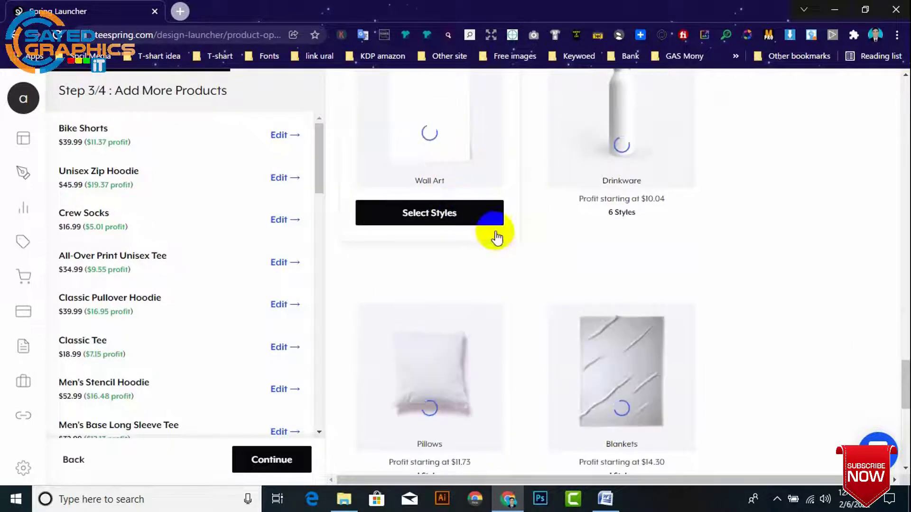
{"action": "left_click", "coordinate": [437, 222]}
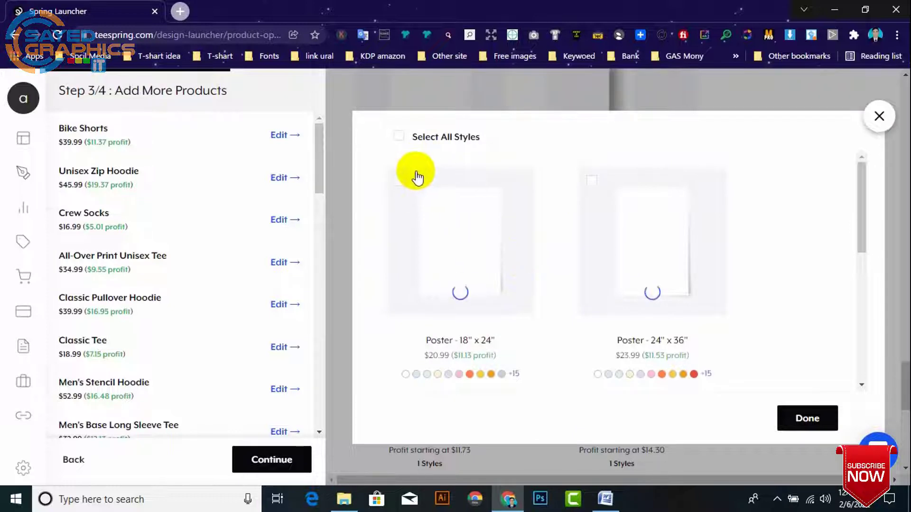
{"action": "scroll", "coordinate": [567, 219], "scroll_direction": "down", "scroll_amount": 5}
{"action": "scroll", "coordinate": [567, 219], "scroll_direction": "up", "scroll_amount": 5}
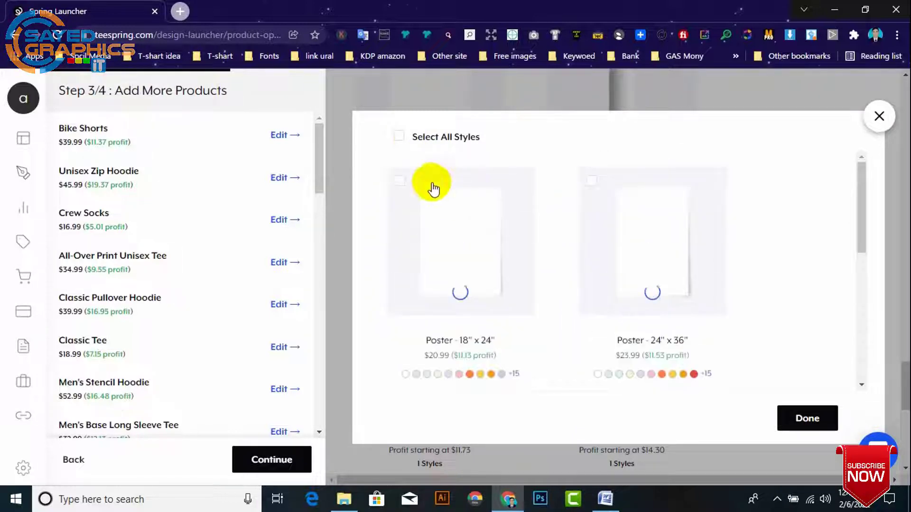
{"action": "left_click", "coordinate": [399, 138]}
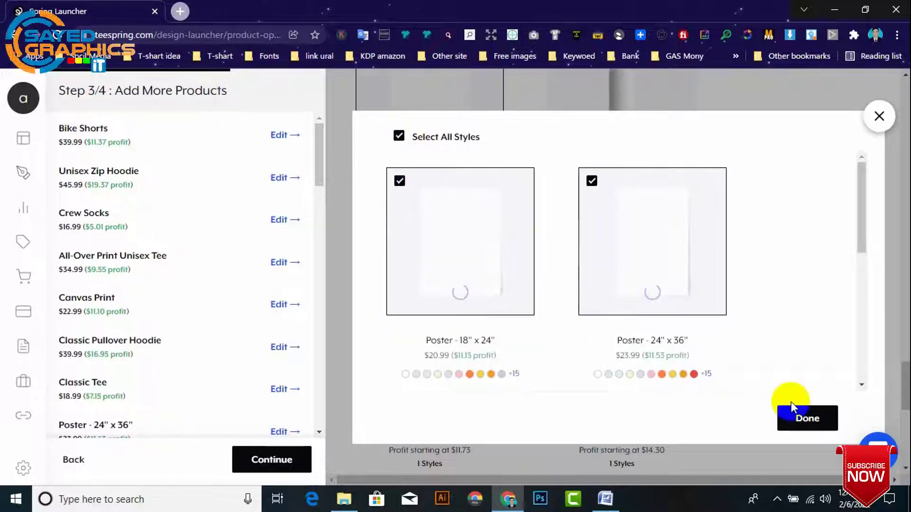
{"action": "left_click", "coordinate": [808, 417]}
- Expand the Best Sellers category and add the Sticker to the listing
{"action": "scroll", "coordinate": [632, 295], "scroll_direction": "down", "scroll_amount": 8}
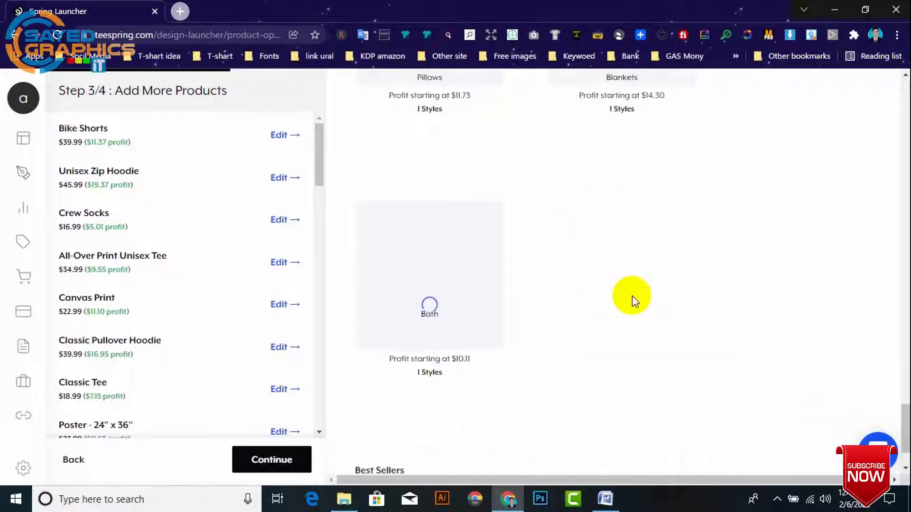
{"action": "left_click", "coordinate": [569, 387]}
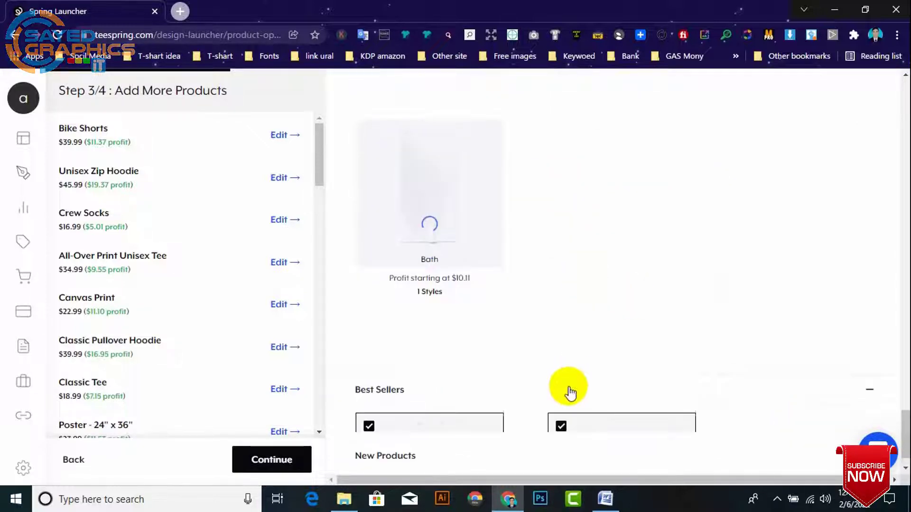
{"action": "scroll", "coordinate": [569, 373], "scroll_direction": "down", "scroll_amount": 6}
{"action": "scroll", "coordinate": [535, 242], "scroll_direction": "down", "scroll_amount": 6}
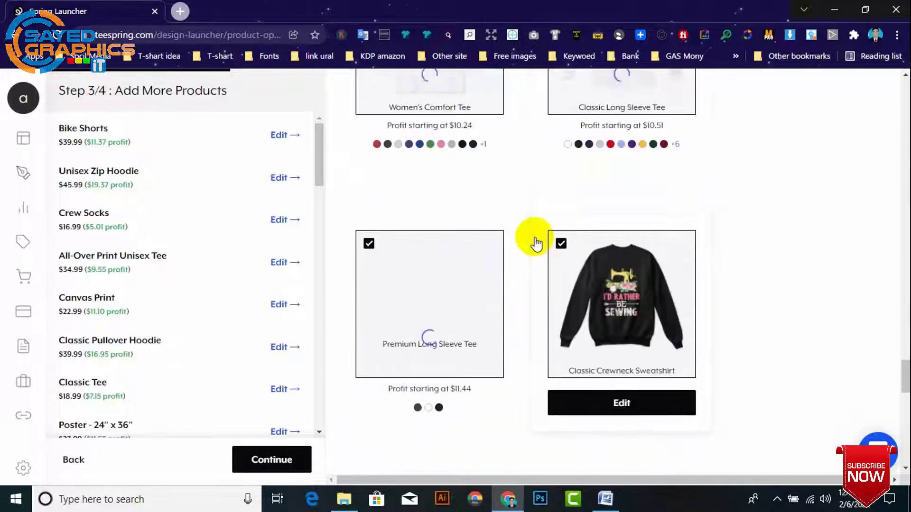
{"action": "scroll", "coordinate": [536, 243], "scroll_direction": "down", "scroll_amount": 5}
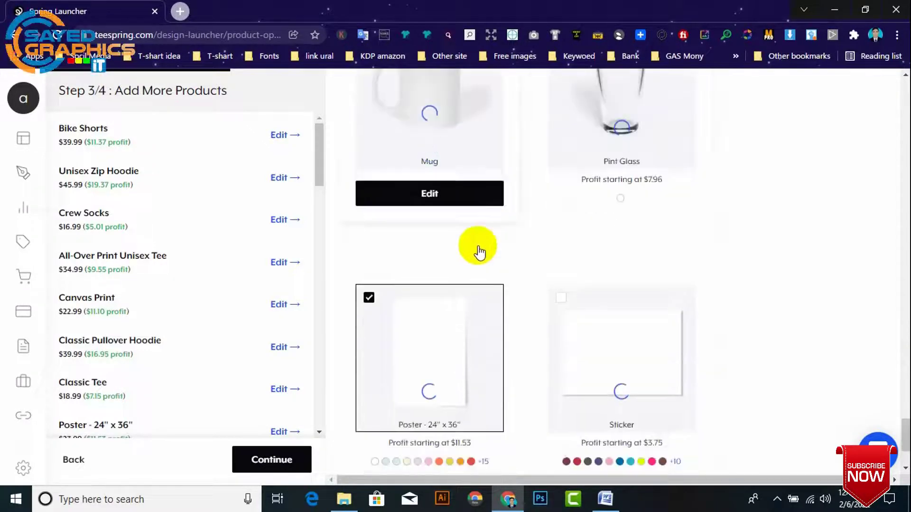
{"action": "left_click", "coordinate": [561, 297]}
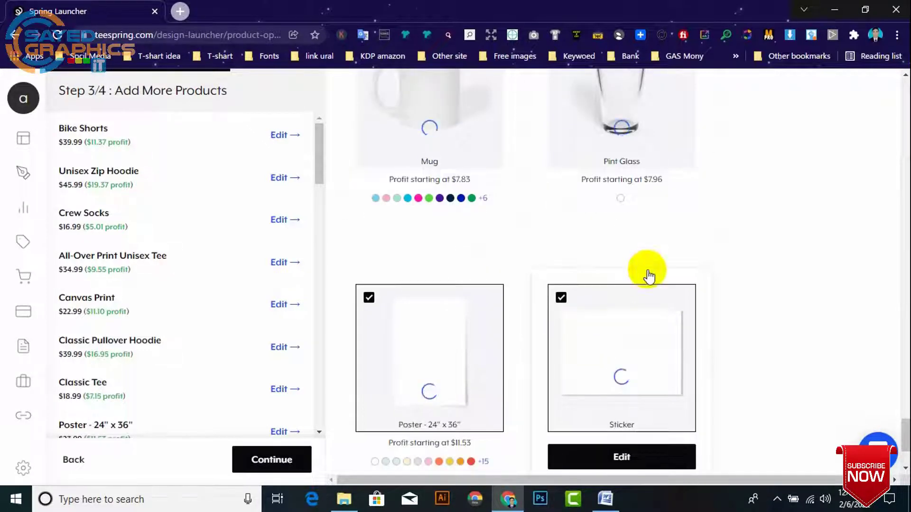
- Add the Mug from the Best Sellers category to the listing
{"action": "scroll", "coordinate": [617, 265], "scroll_direction": "up", "scroll_amount": 15}
{"action": "scroll", "coordinate": [590, 275], "scroll_direction": "down", "scroll_amount": 7}
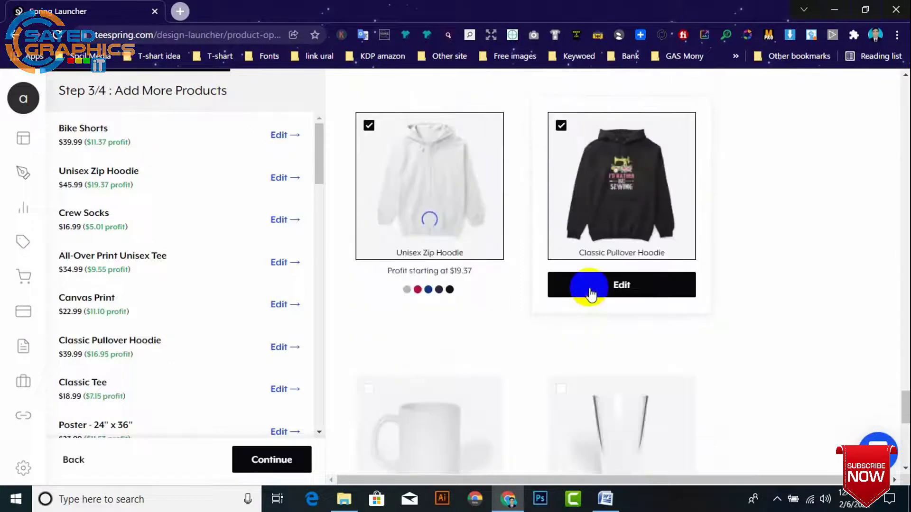
{"action": "mouse_move", "coordinate": [904, 412]}
{"action": "left_mouse_down"}
{"action": "mouse_move", "coordinate": [901, 362]}
{"action": "mouse_move", "coordinate": [906, 422]}
{"action": "left_mouse_up"}
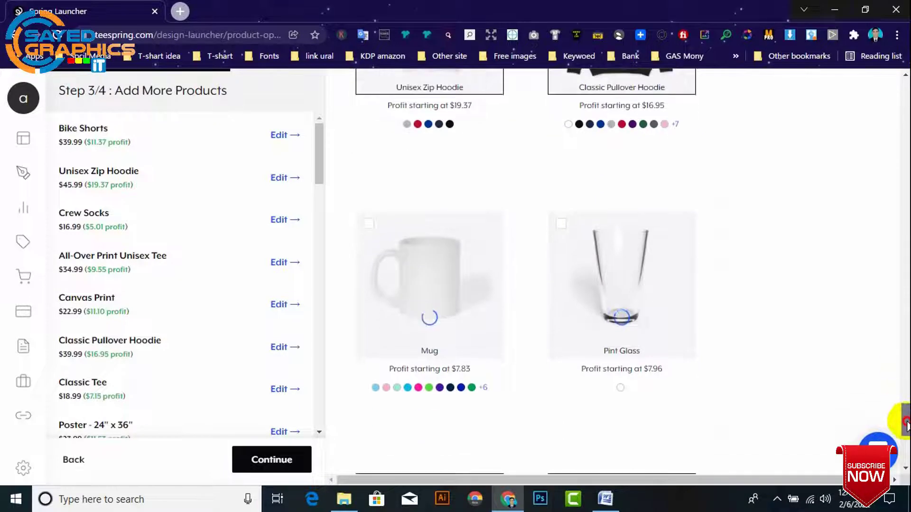
{"action": "left_click", "coordinate": [369, 224]}
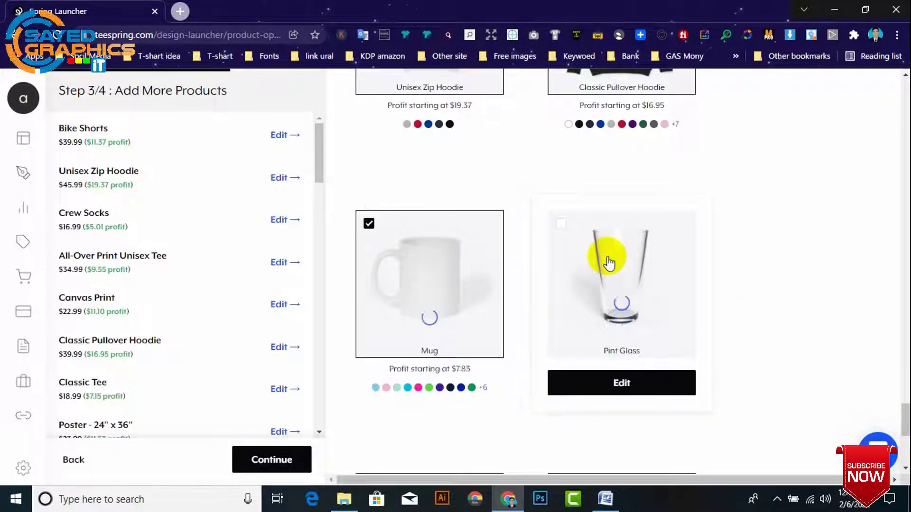
- Add the Pint Glass from Best Sellers and the Black Mug and Wine Tumbler from New Products to the listing
{"action": "left_click", "coordinate": [562, 225]}
{"action": "scroll", "coordinate": [691, 243], "scroll_direction": "down", "scroll_amount": 5}
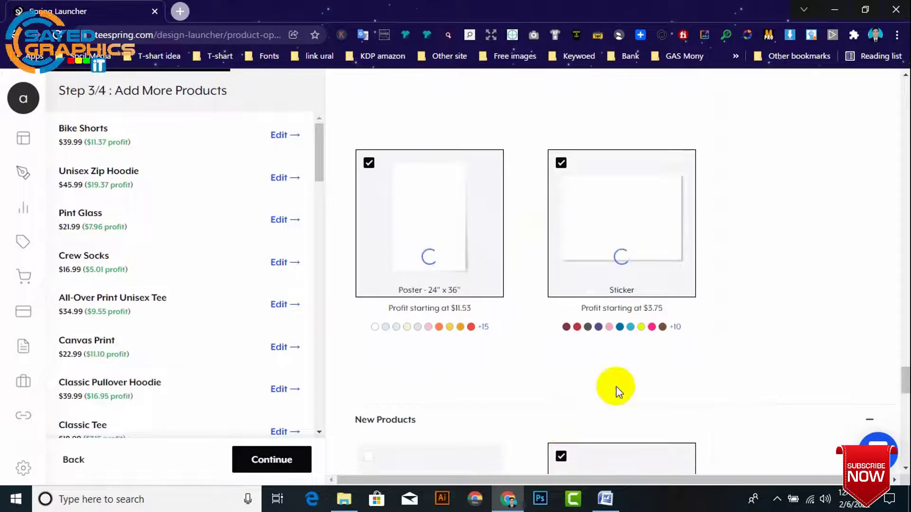
{"action": "scroll", "coordinate": [616, 387], "scroll_direction": "down", "scroll_amount": 6}
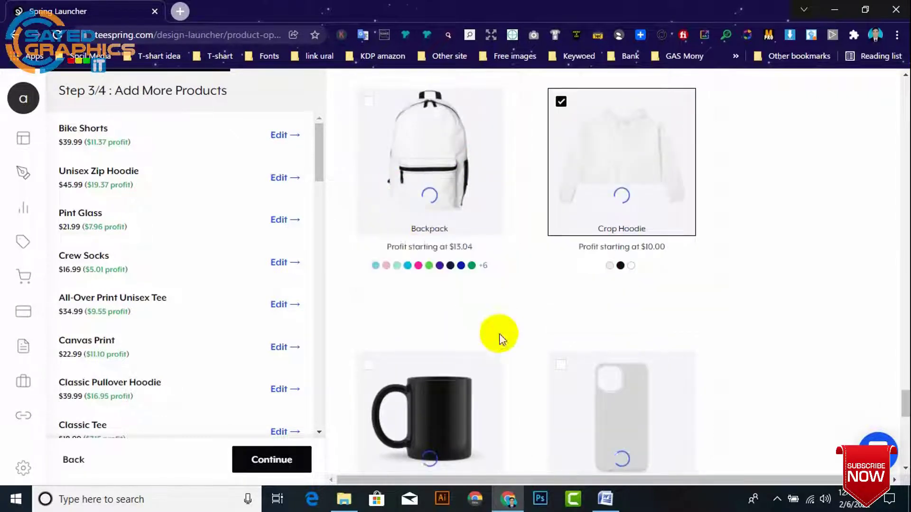
{"action": "left_click", "coordinate": [369, 366]}
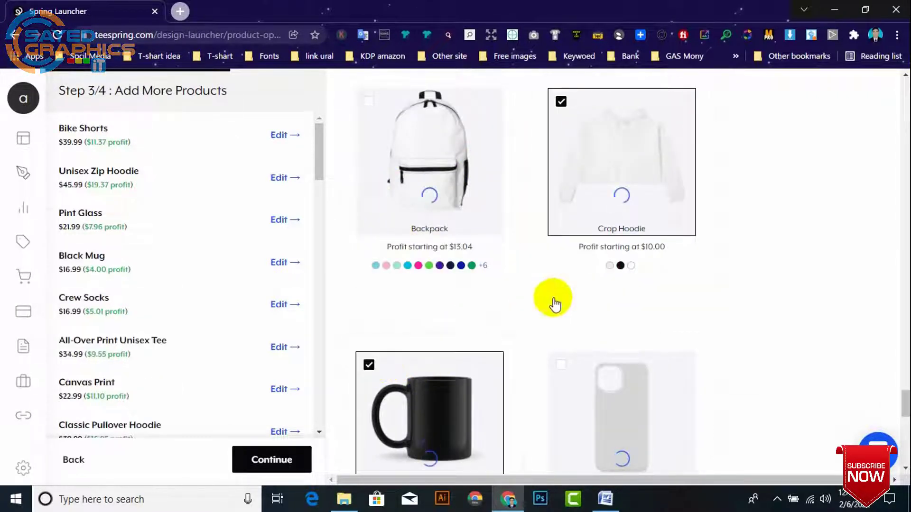
{"action": "scroll", "coordinate": [699, 275], "scroll_direction": "down", "scroll_amount": 7}
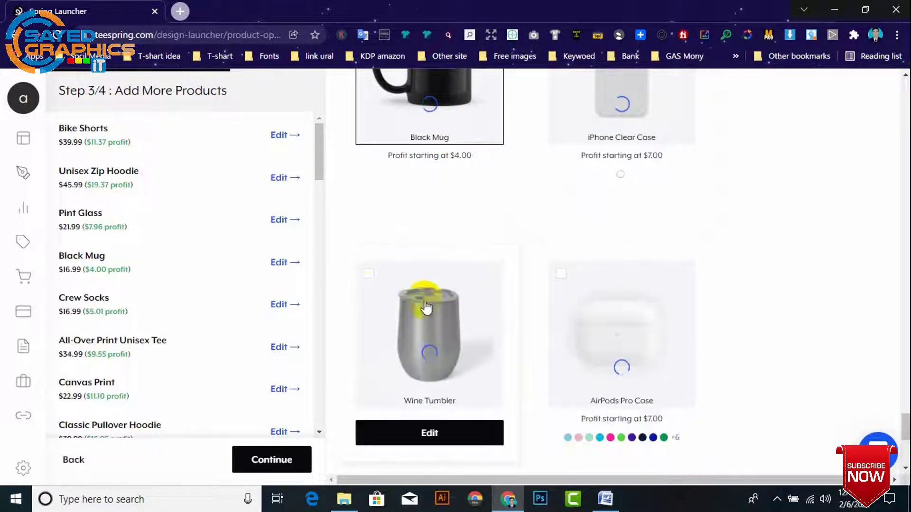
{"action": "scroll", "coordinate": [599, 282], "scroll_direction": "down", "scroll_amount": 7}
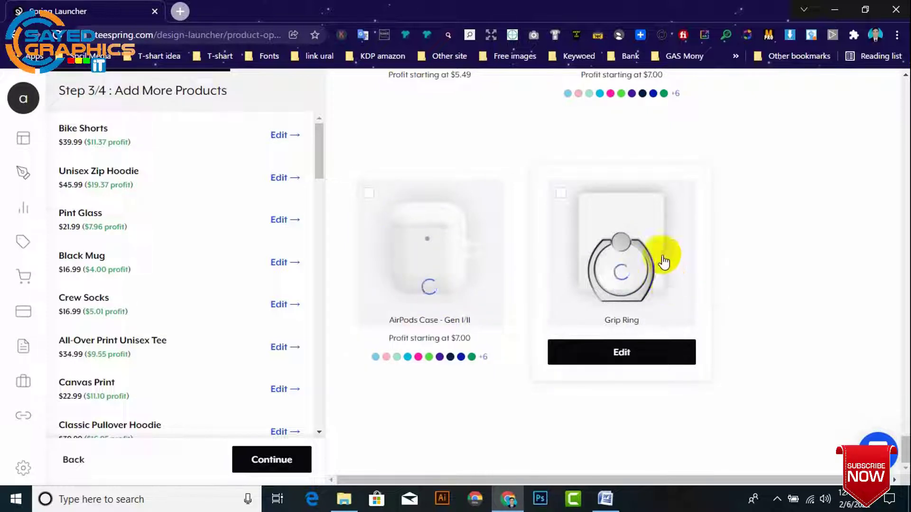
- Review the full list of added products with their prices and profits
{"action": "scroll", "coordinate": [474, 268], "scroll_direction": "up", "scroll_amount": 10}
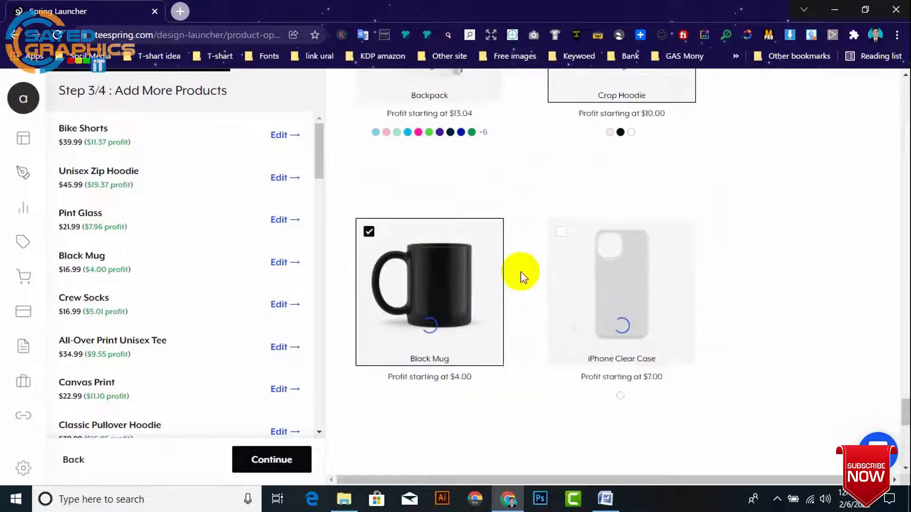
{"action": "scroll", "coordinate": [492, 240], "scroll_direction": "up", "scroll_amount": 10}
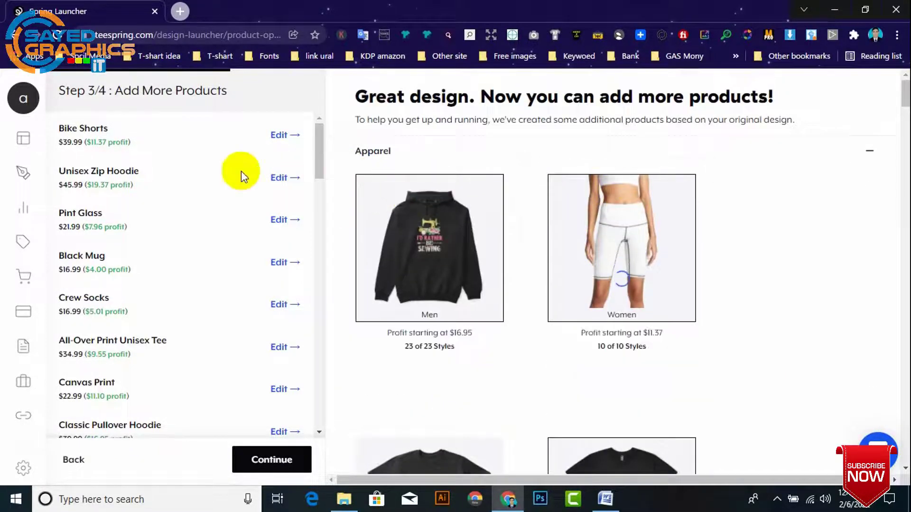
{"action": "scroll", "coordinate": [161, 155], "scroll_direction": "down", "scroll_amount": 15}
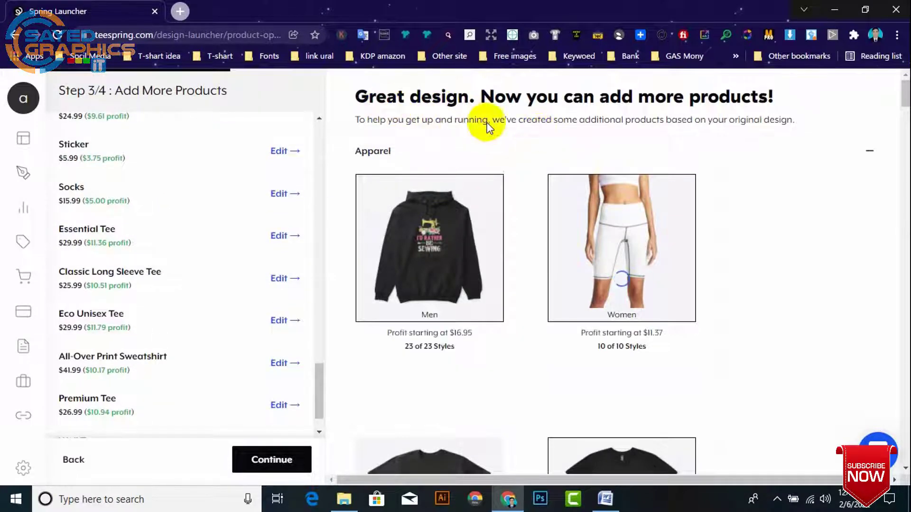
{"action": "scroll", "coordinate": [210, 267], "scroll_direction": "down", "scroll_amount": 2}
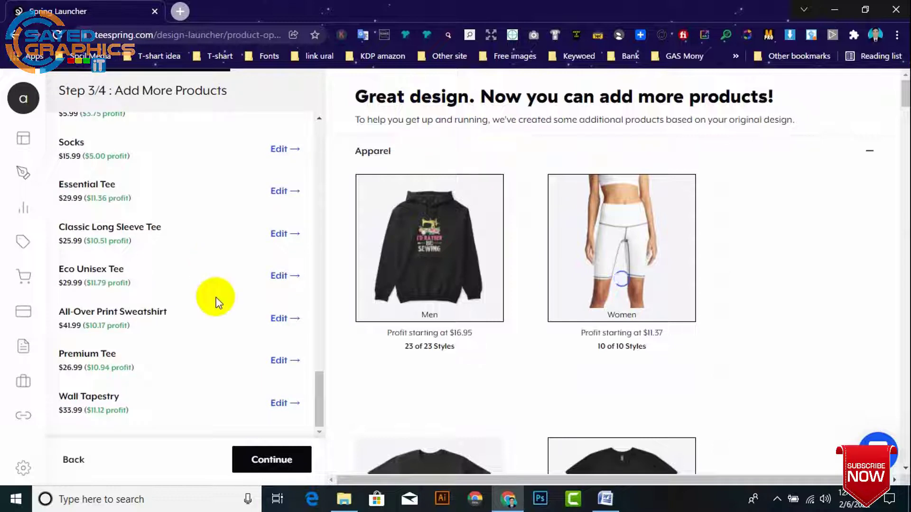
{"action": "scroll", "coordinate": [217, 304], "scroll_direction": "up", "scroll_amount": 8}
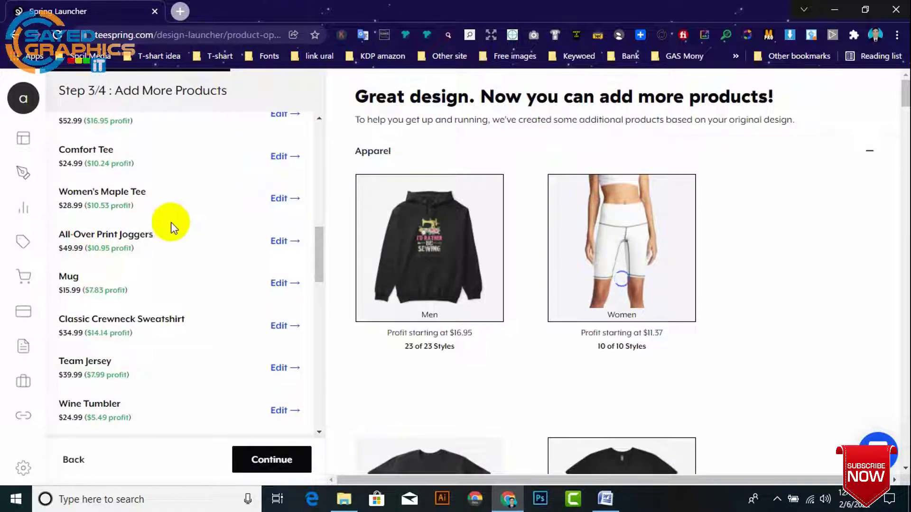
{"action": "scroll", "coordinate": [181, 257], "scroll_direction": "up", "scroll_amount": 10}
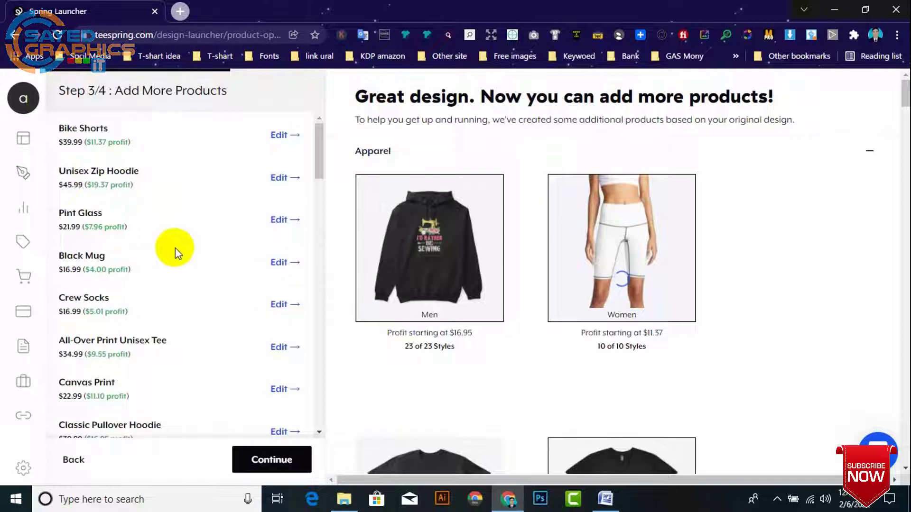
- Continue to the final Add Product(s) to Store step and look over the product previews
{"action": "scroll", "coordinate": [138, 199], "scroll_direction": "down", "scroll_amount": 15}
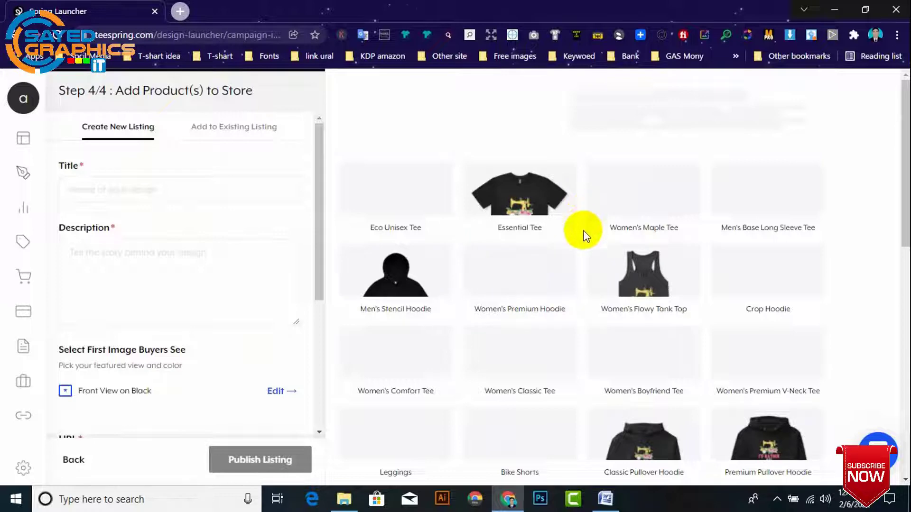
{"action": "scroll", "coordinate": [584, 236], "scroll_direction": "down", "scroll_amount": 10}
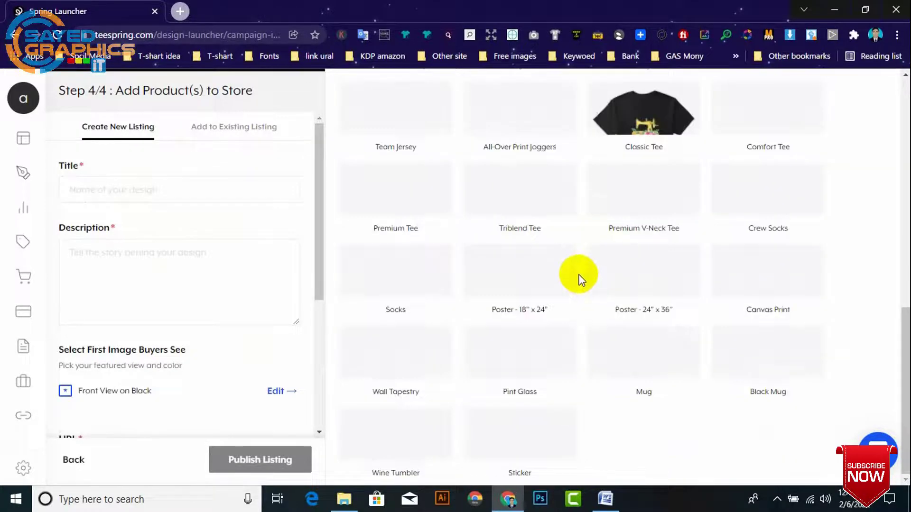
{"action": "scroll", "coordinate": [577, 275], "scroll_direction": "up", "scroll_amount": 10}
{"action": "scroll", "coordinate": [414, 305], "scroll_direction": "down", "scroll_amount": 10}
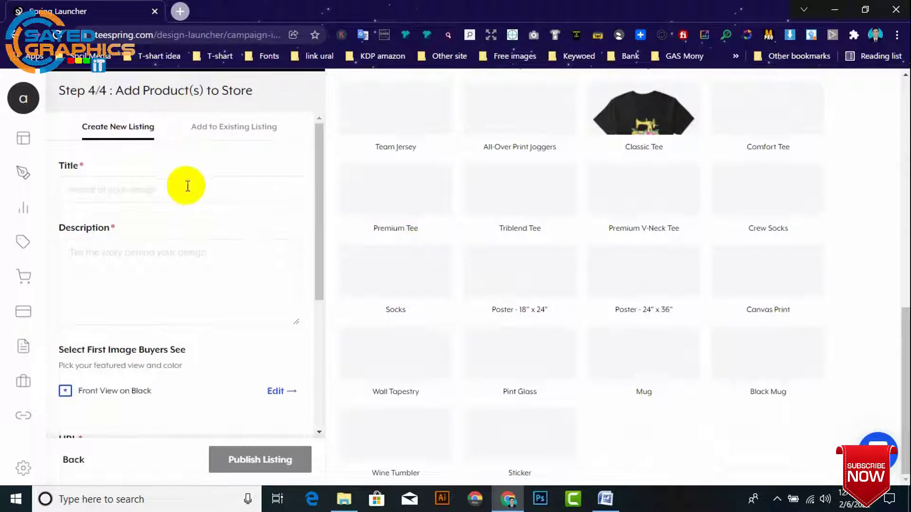
{"action": "scroll", "coordinate": [664, 185], "scroll_direction": "up", "scroll_amount": 8}
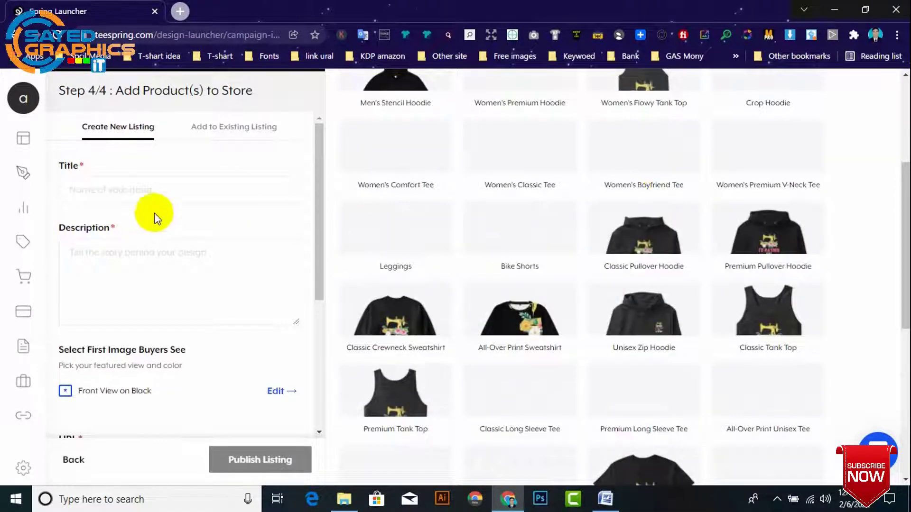
- Try to paste the title text from the Word document into the new listing's Title
{"action": "left_click", "coordinate": [605, 498]}
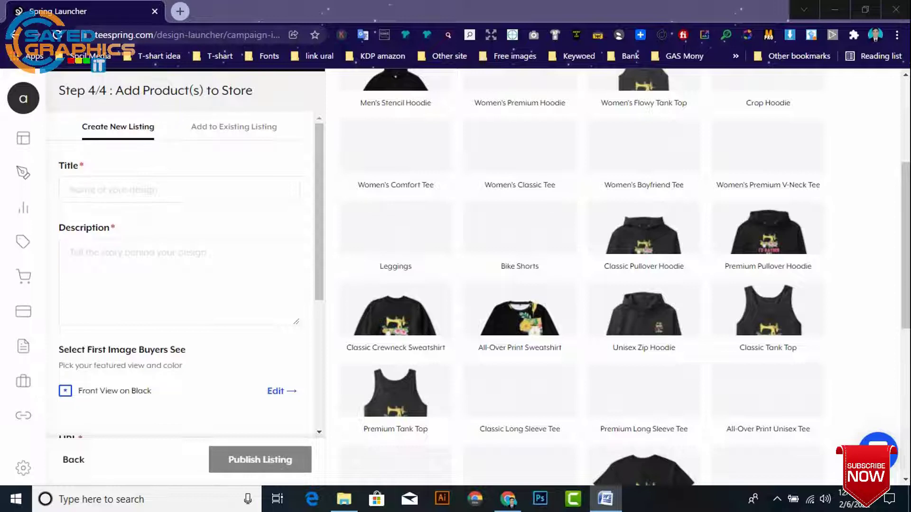
{"action": "left_click", "coordinate": [188, 191]}
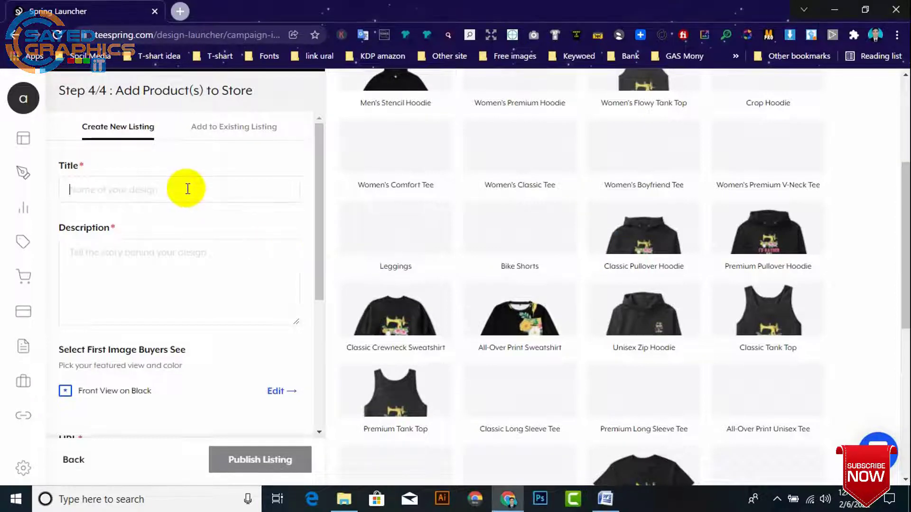
{"action": "key", "text": "ctrl+v"}
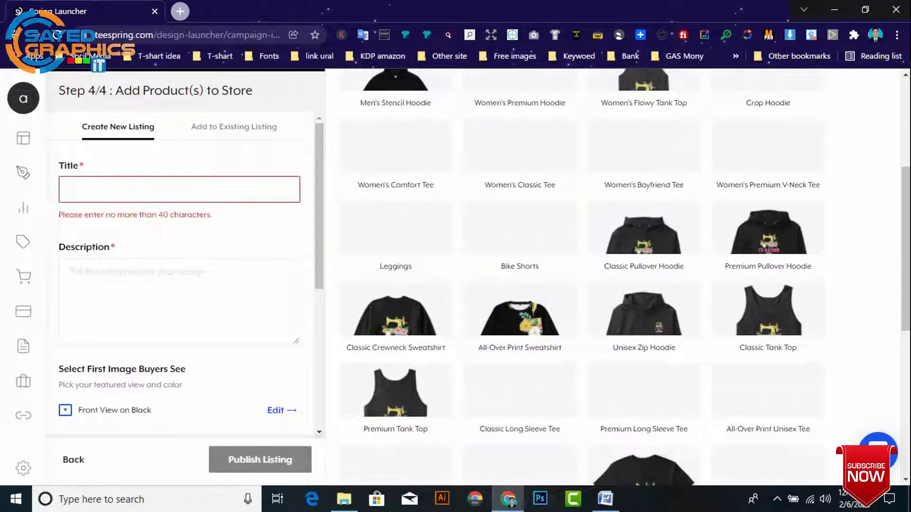
{"action": "key", "text": "alt+Tab"}
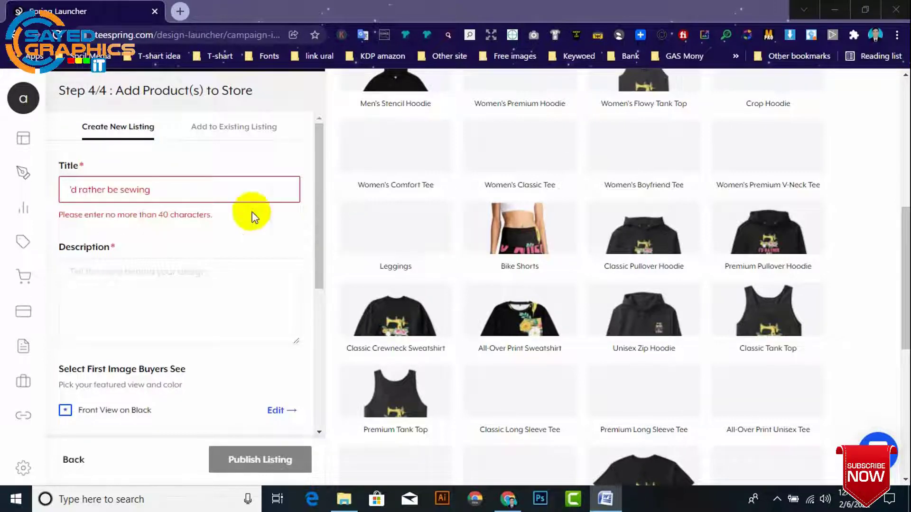
- Select the pasted text and its surrounding blank space in the listing's Title and delete it
{"action": "left_click", "coordinate": [217, 193]}
{"action": "left_click_drag", "start_coordinate": [217, 193], "coordinate": [24, 187]}
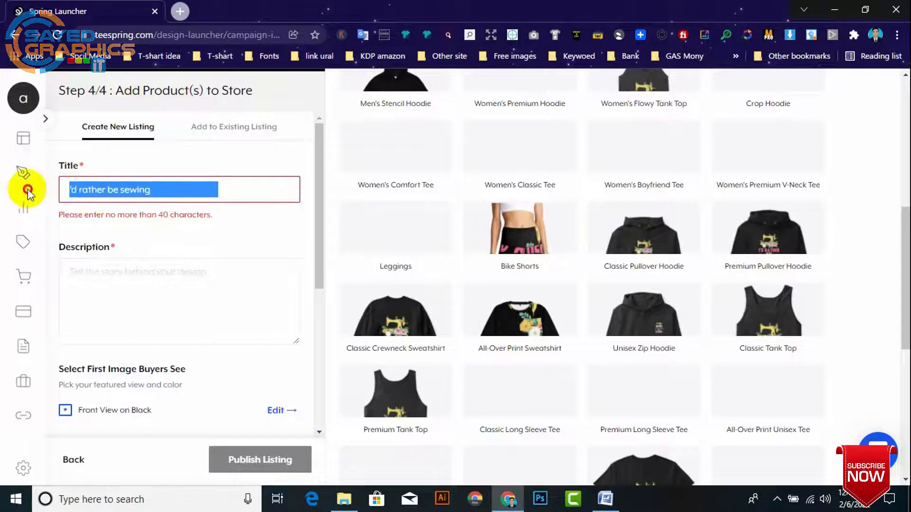
{"action": "left_click", "coordinate": [145, 189]}
{"action": "left_click", "coordinate": [204, 193]}
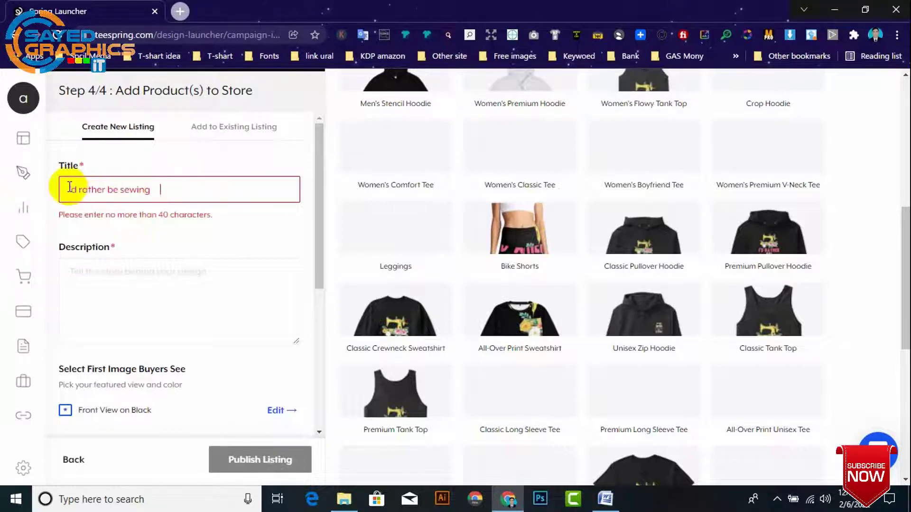
{"action": "left_click", "coordinate": [42, 188]}
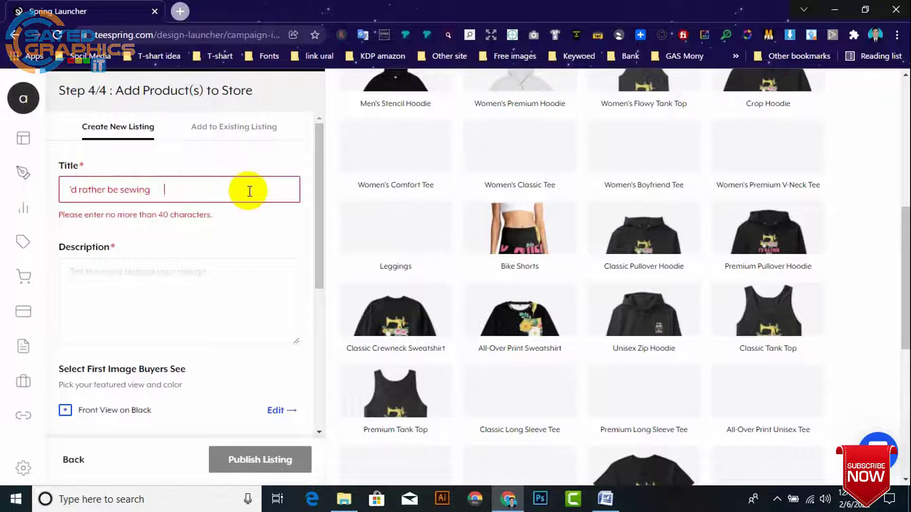
{"action": "left_click_drag", "start_coordinate": [252, 189], "coordinate": [71, 183]}
{"action": "key", "text": "ctrl+c"}
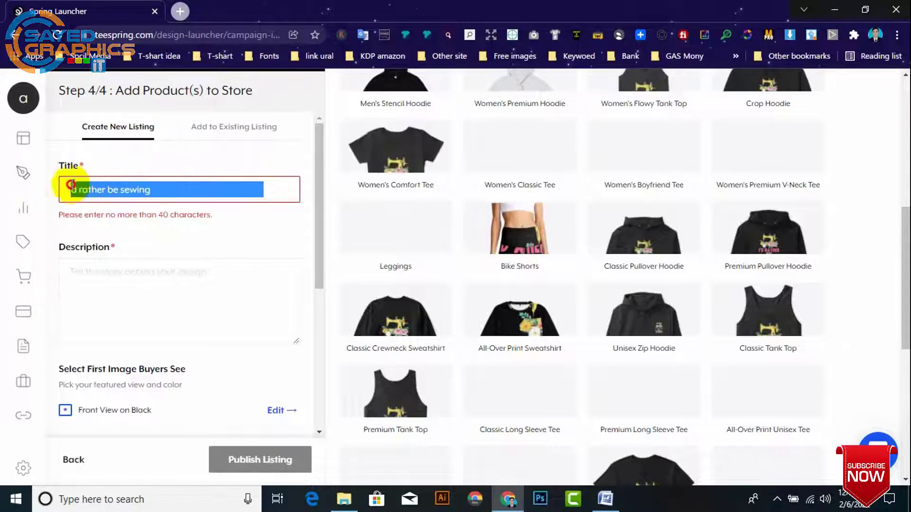
{"action": "key", "text": "BackSpace"}
{"action": "left_click_drag", "start_coordinate": [172, 189], "coordinate": [53, 188]}
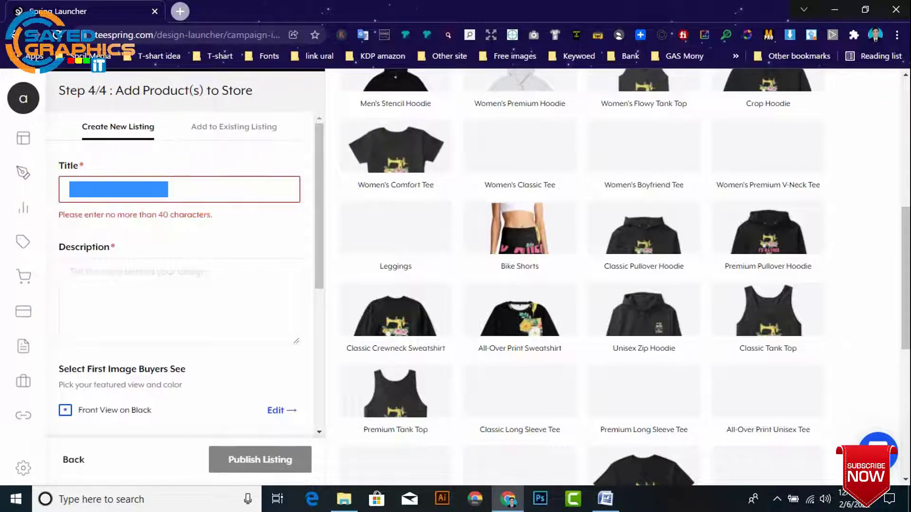
{"action": "key", "text": "BackSpace"}
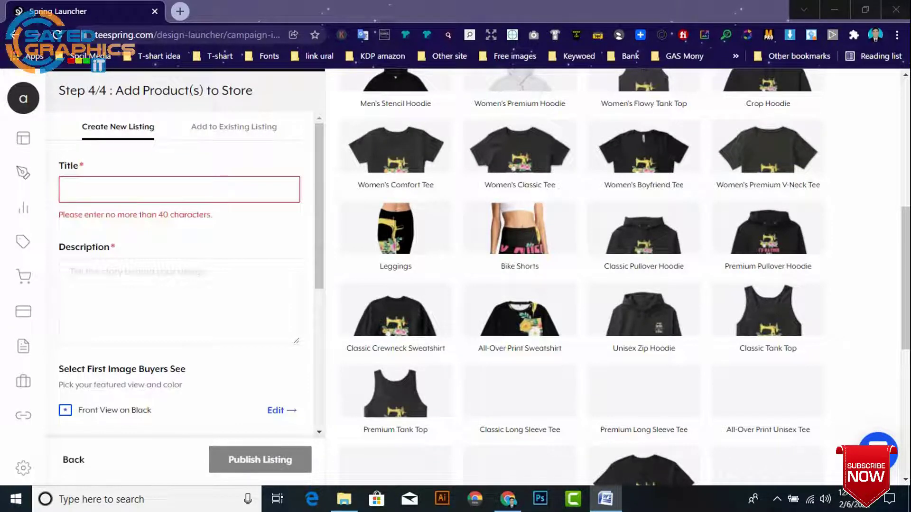
- Try pasting "I'd rather be sewing" into the listing's Title again and removing the blank space before it
{"action": "left_click", "coordinate": [233, 189]}
{"action": "key", "text": "ctrl+v"}
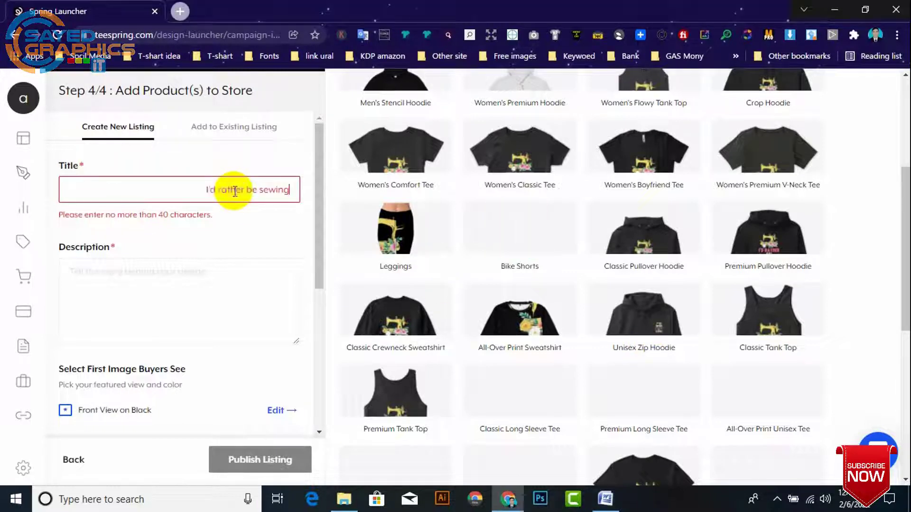
{"action": "left_click", "coordinate": [208, 189]}
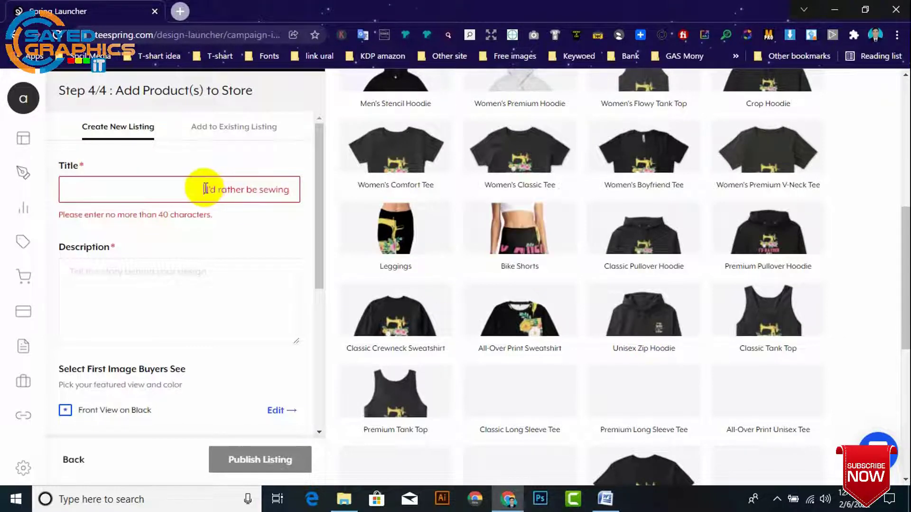
{"action": "key", "text": "BackSpace"}
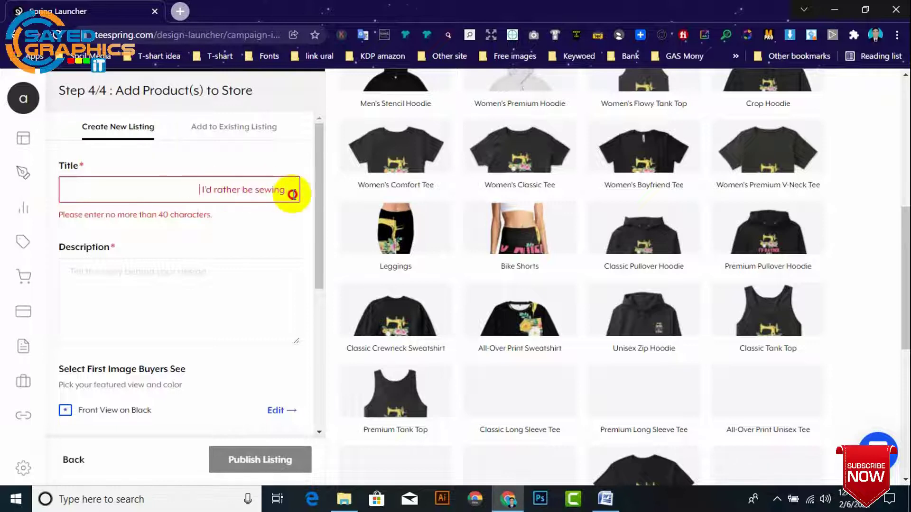
- Clear the listing's Title completely, including all leftover spaces
{"action": "triple_click", "coordinate": [184, 189]}
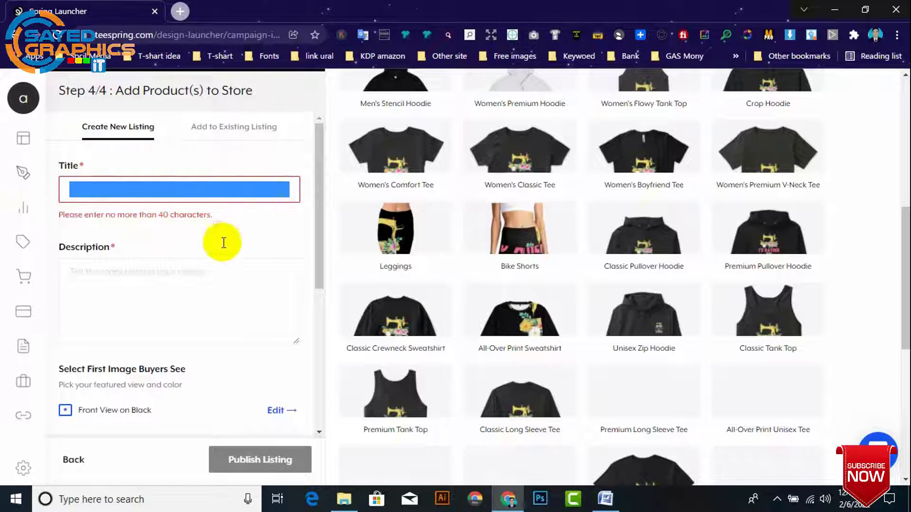
{"action": "key", "text": "ctrl+x"}
{"action": "left_click", "coordinate": [211, 292]}
{"action": "left_click", "coordinate": [145, 197]}
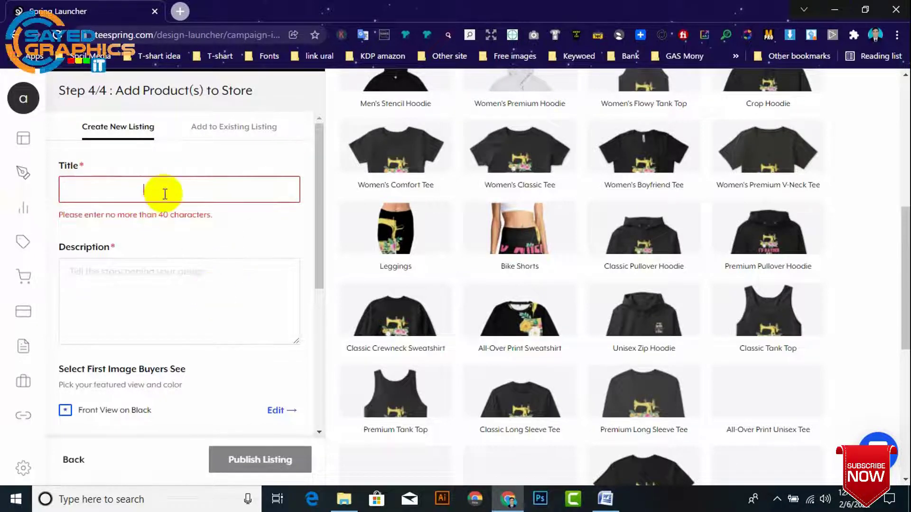
{"action": "key", "text": "ctrl+a"}
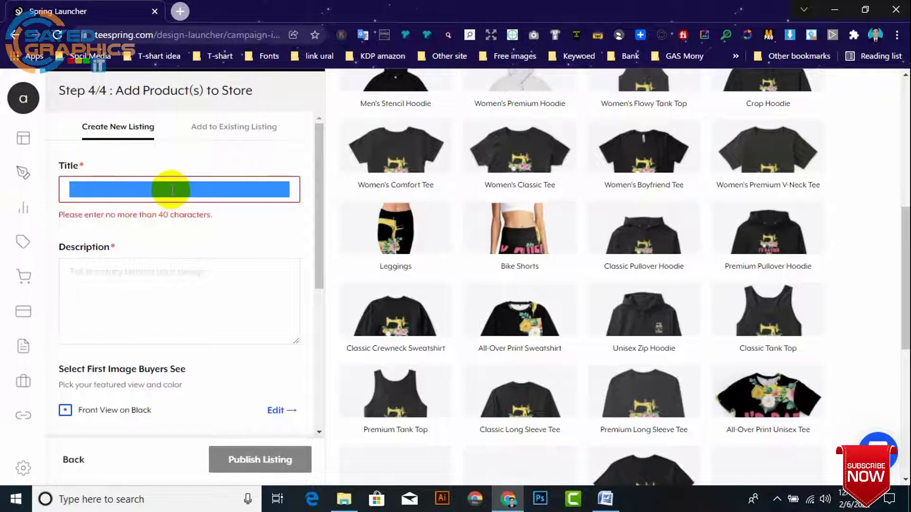
{"action": "key", "text": "BackSpace"}
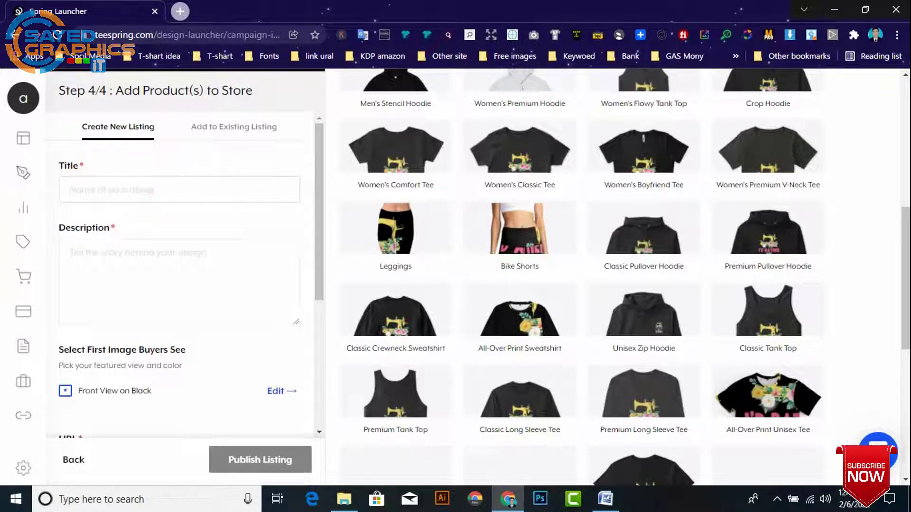
- Set the listing title to "I'd rather be sewing" using the text from Word, and switch back to the Word document
{"action": "key", "text": "alt+Tab"}
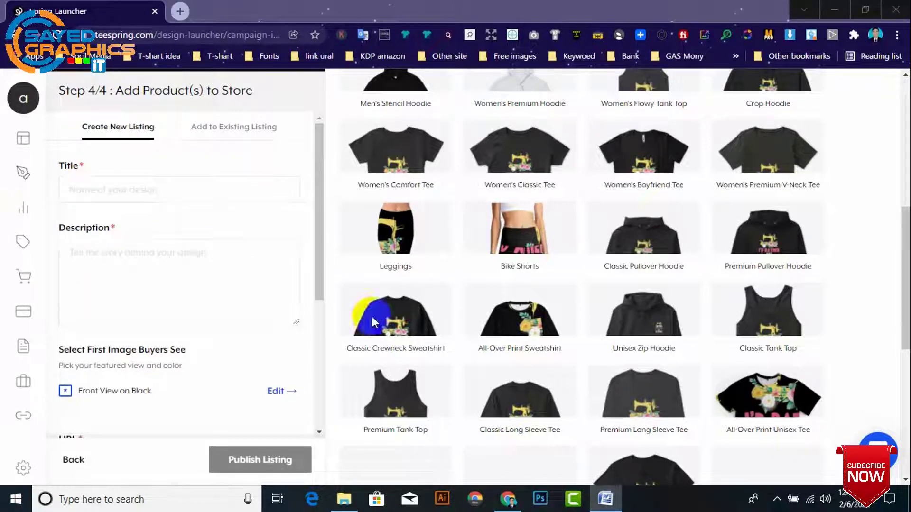
{"action": "left_click", "coordinate": [186, 190]}
{"action": "key", "text": "ctrl+v"}
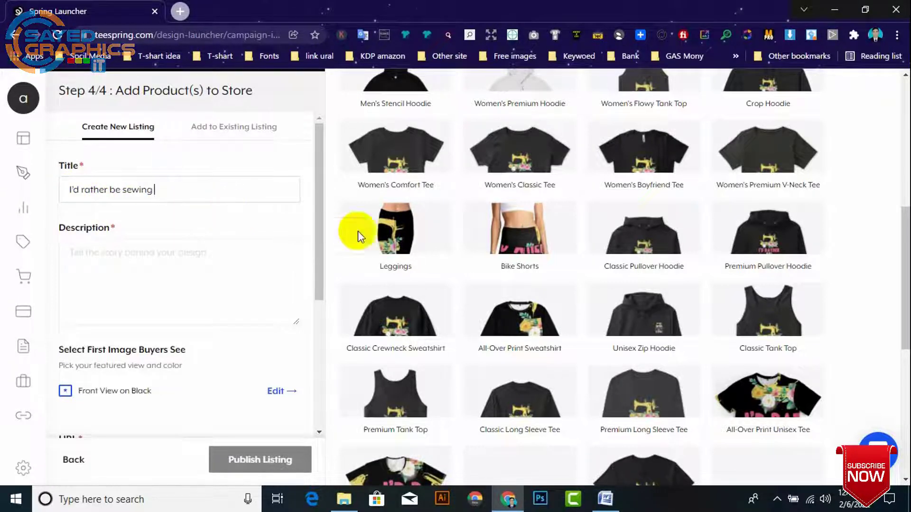
{"action": "key", "text": "alt+Tab"}
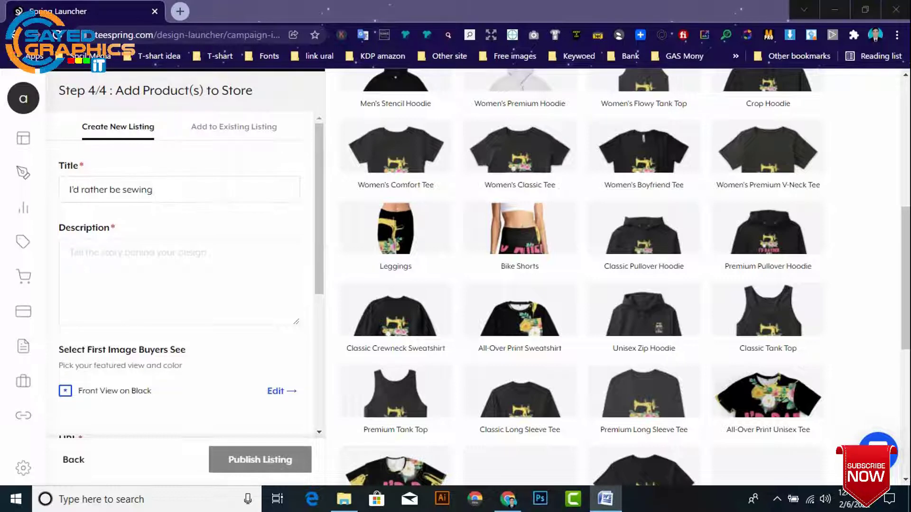
- Extend the listing's Title to "I'd rather be sewing Quilting Tee"
{"action": "left_click", "coordinate": [201, 199]}
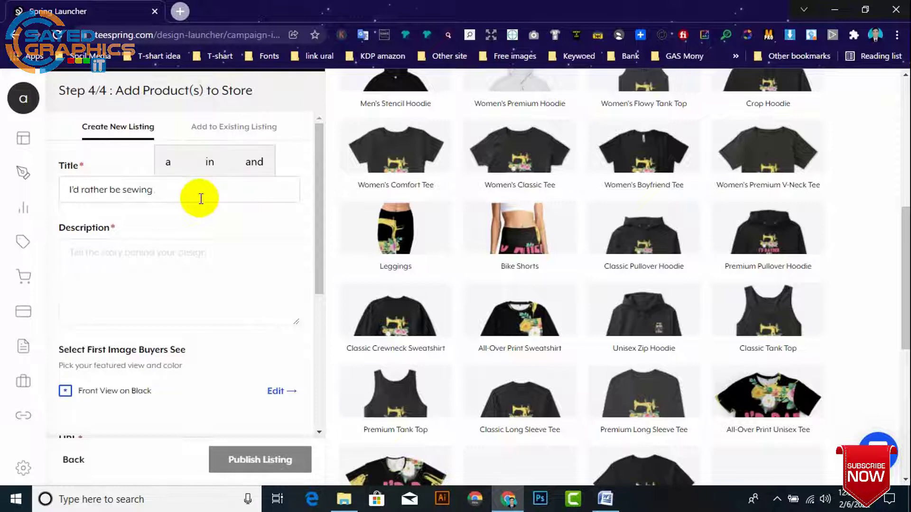
{"action": "type", "text": "Quilting Te"}
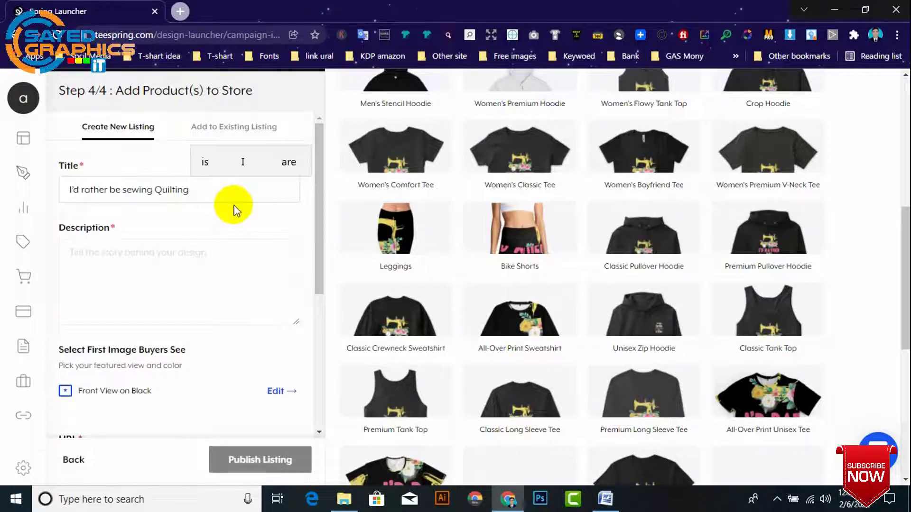
{"action": "type", "text": "e"}
- Fill in the listing's Description with the quilting shirt text copied from Word, ending it with "Tees."
{"action": "left_click", "coordinate": [198, 258]}
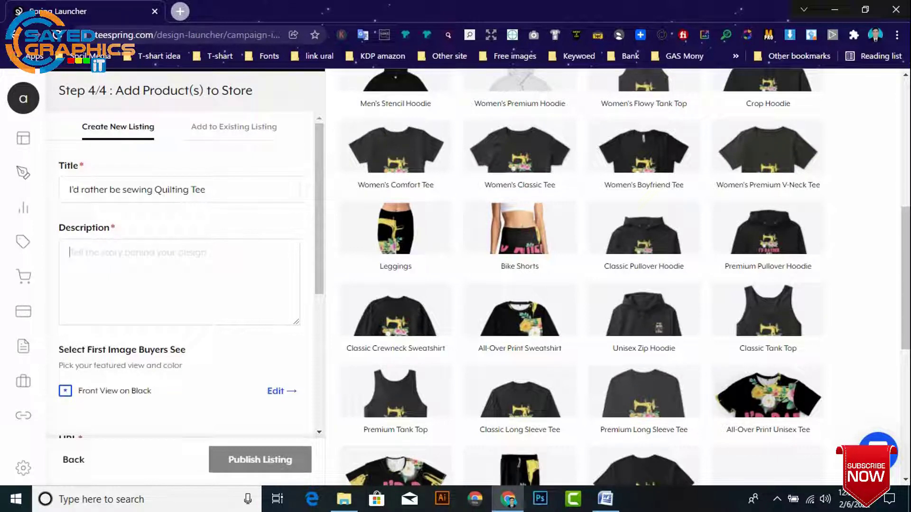
{"action": "key", "text": "alt+Tab"}
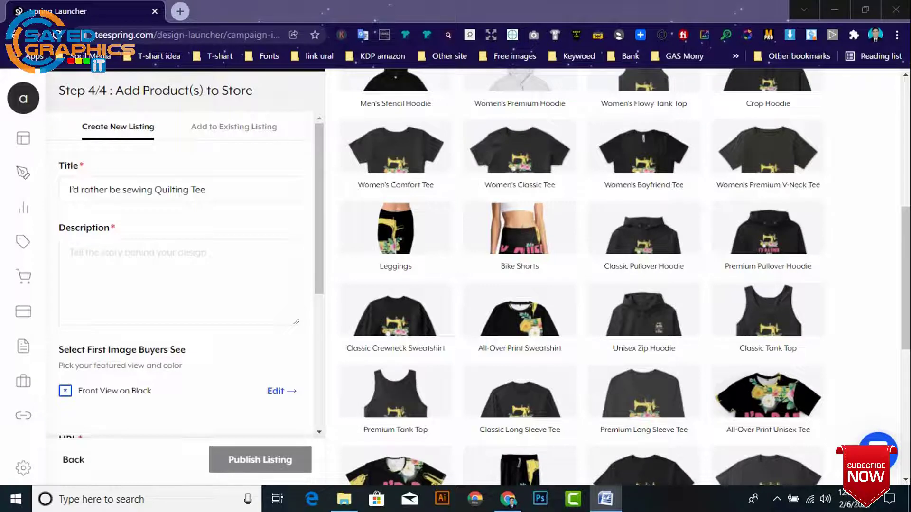
{"action": "left_click", "coordinate": [180, 246]}
{"action": "key", "text": "ctrl+v"}
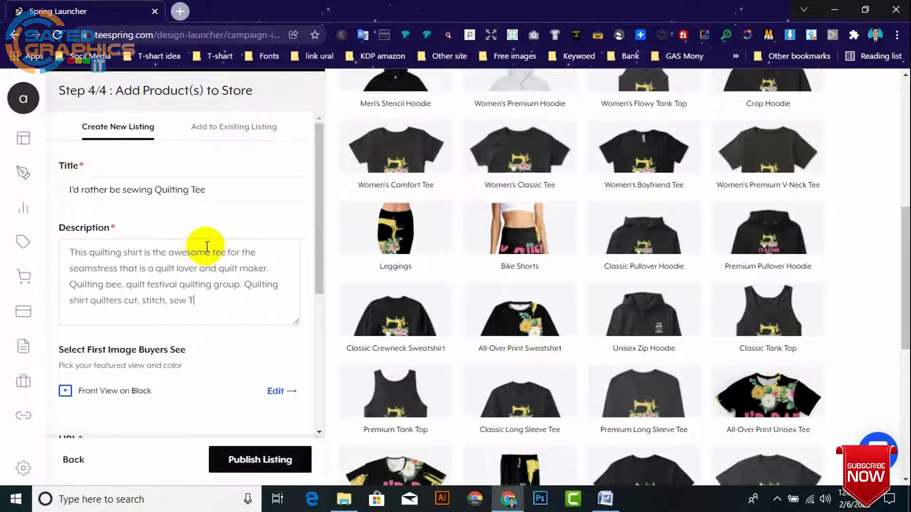
{"action": "type", "text": "ees"}
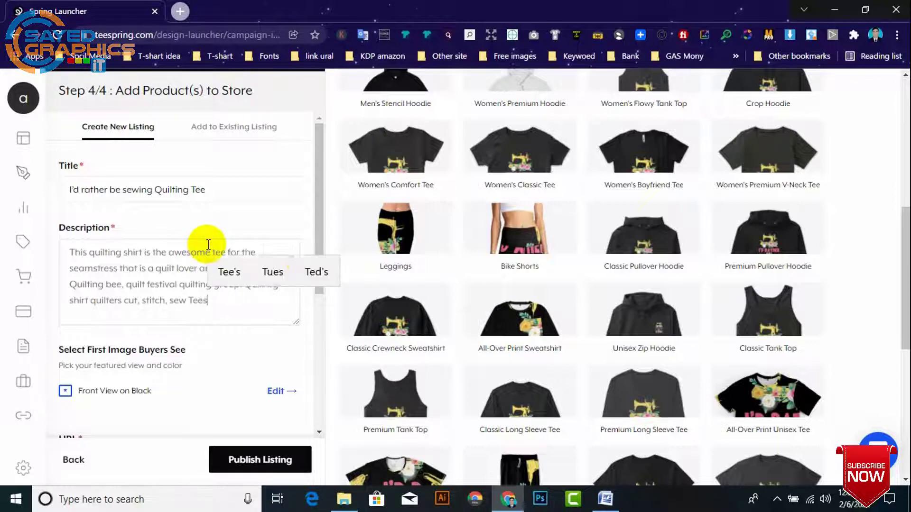
{"action": "type", "text": "."}
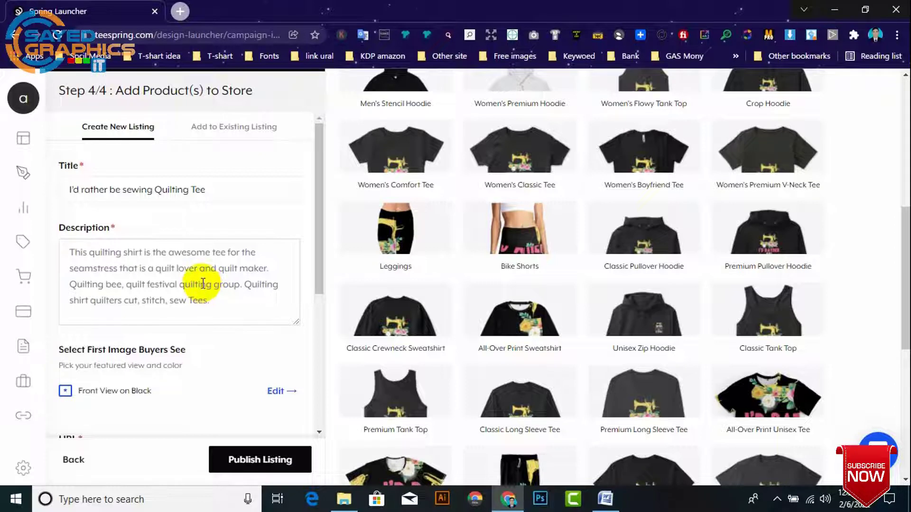
- Review the listing's URL, visibility and store settings, and look through the product preview
{"action": "scroll", "coordinate": [207, 294], "scroll_direction": "down", "scroll_amount": 5}
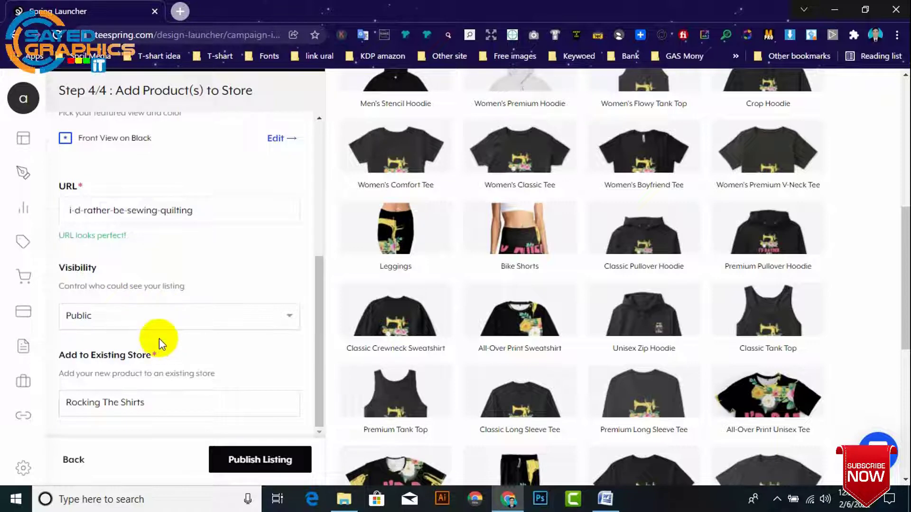
{"action": "scroll", "coordinate": [159, 338], "scroll_direction": "up", "scroll_amount": 5}
{"action": "scroll", "coordinate": [127, 289], "scroll_direction": "down", "scroll_amount": 5}
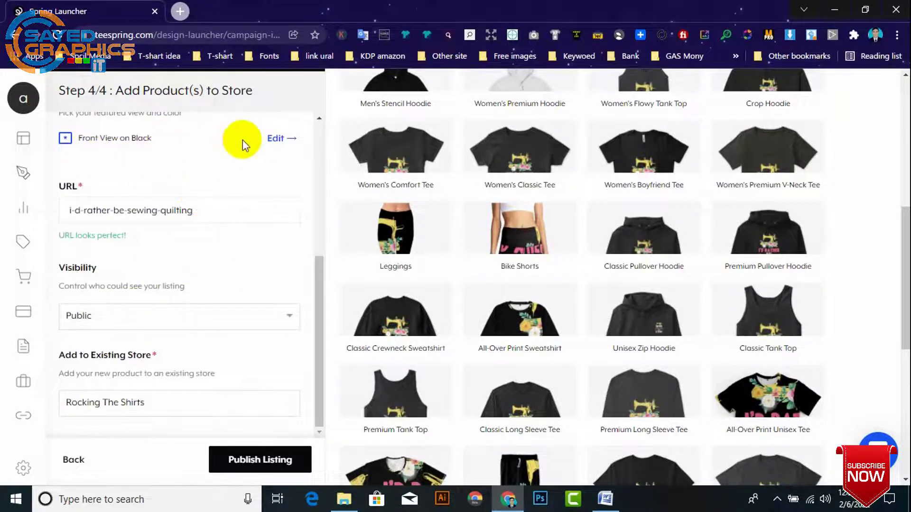
{"action": "scroll", "coordinate": [427, 279], "scroll_direction": "up", "scroll_amount": 8}
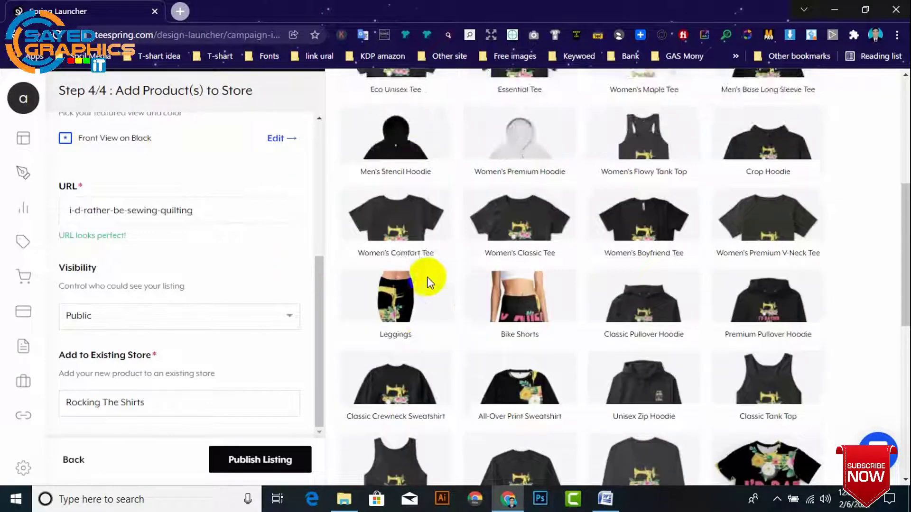
{"action": "left_click", "coordinate": [539, 354]}
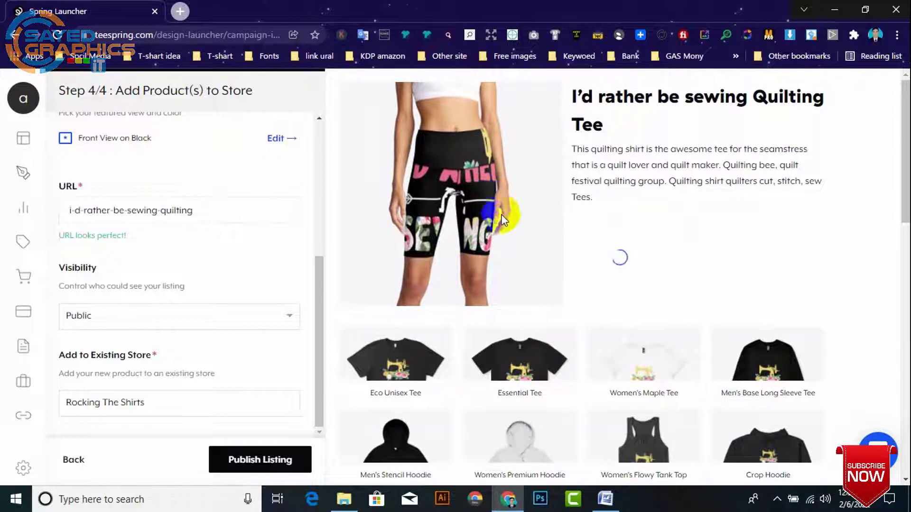
{"action": "scroll", "coordinate": [536, 248], "scroll_direction": "down", "scroll_amount": 10}
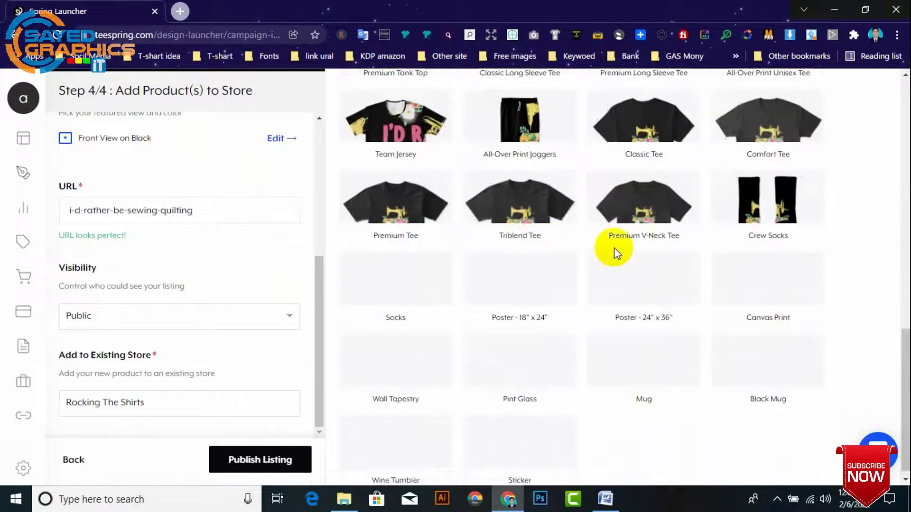
{"action": "left_click", "coordinate": [431, 180]}
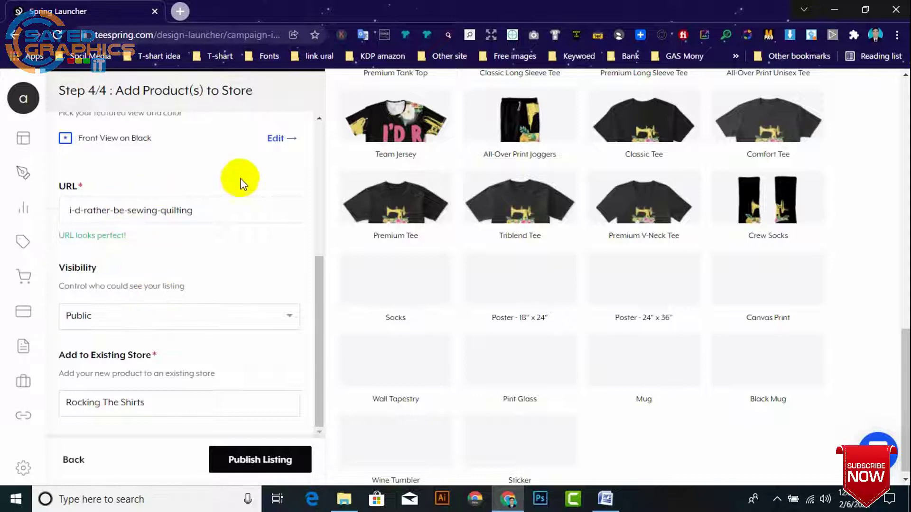
- Try the back view on Dark Navy as the first image buyers see
{"action": "left_click", "coordinate": [275, 140]}
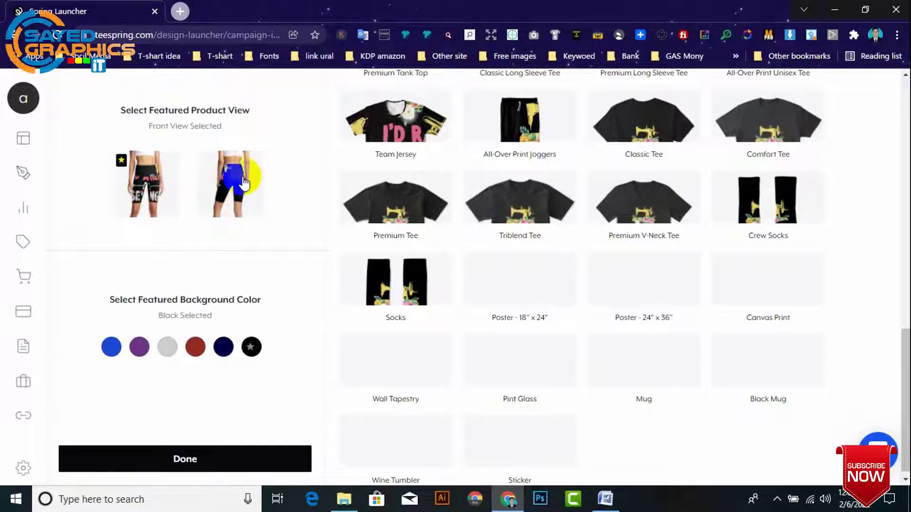
{"action": "left_click", "coordinate": [244, 187]}
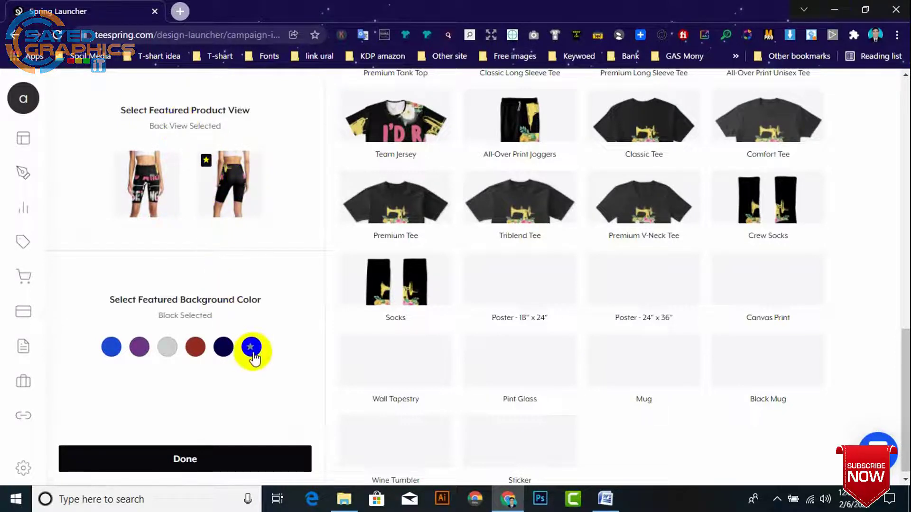
{"action": "left_click", "coordinate": [227, 351]}
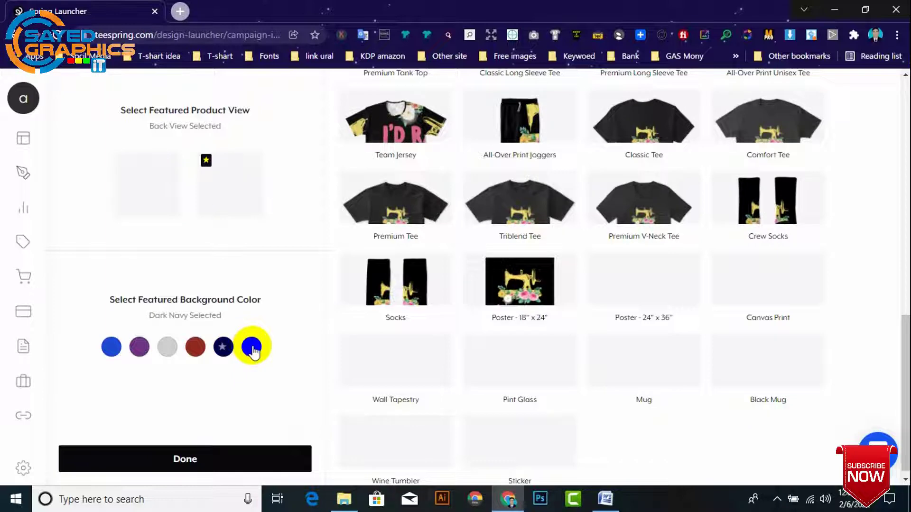
- Try to choose the Essential Tee in the listing preview as the featured product
{"action": "scroll", "coordinate": [488, 183], "scroll_direction": "up", "scroll_amount": 12}
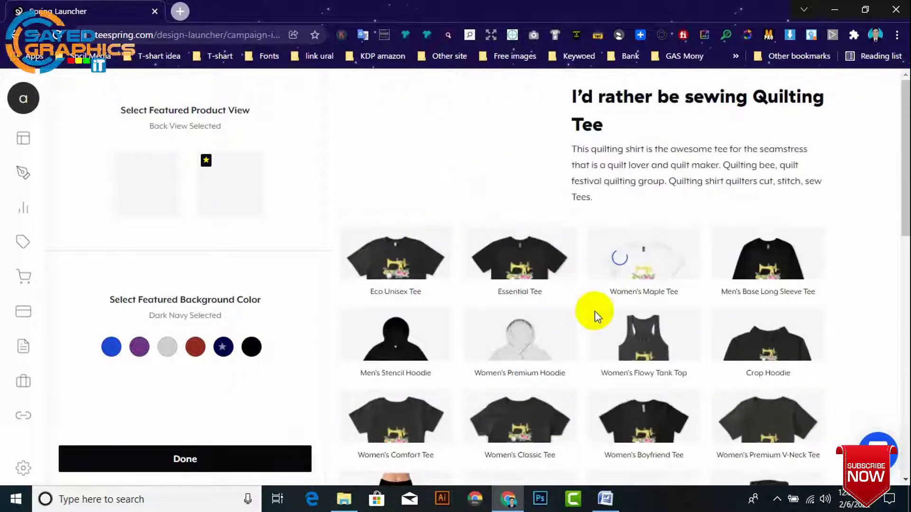
{"action": "left_click", "coordinate": [533, 262]}
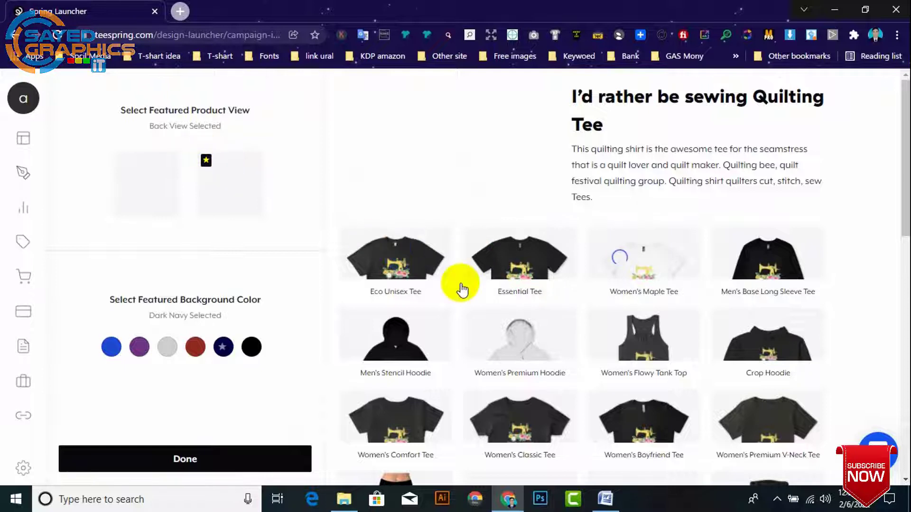
{"action": "left_click", "coordinate": [506, 271]}
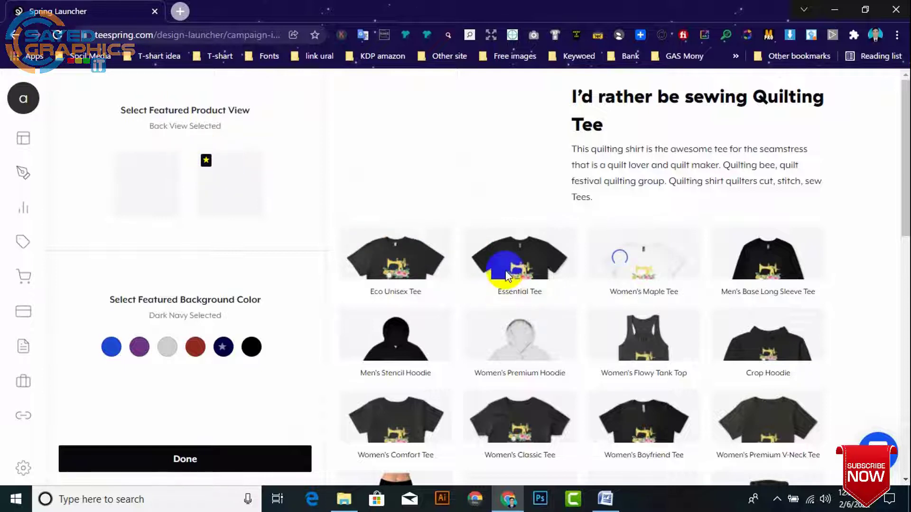
- Set the featured image to the front view with a Black background and finish editing it
{"action": "left_click", "coordinate": [163, 178]}
{"action": "left_click", "coordinate": [254, 347]}
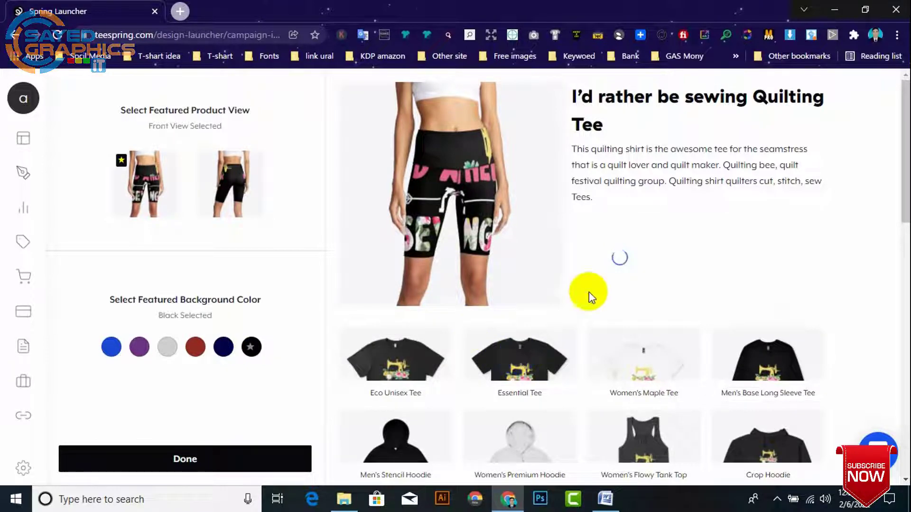
{"action": "scroll", "coordinate": [617, 265], "scroll_direction": "down", "scroll_amount": 10}
{"action": "left_click", "coordinate": [616, 280]}
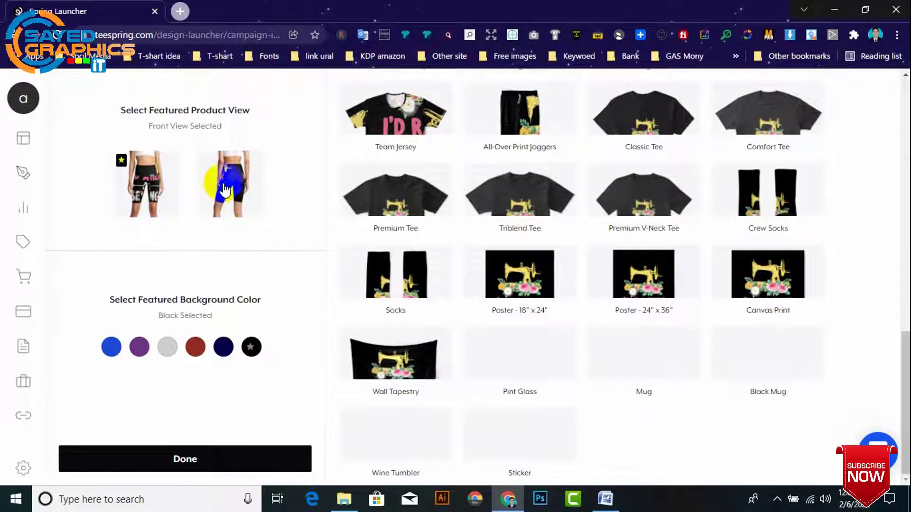
{"action": "left_click", "coordinate": [421, 206]}
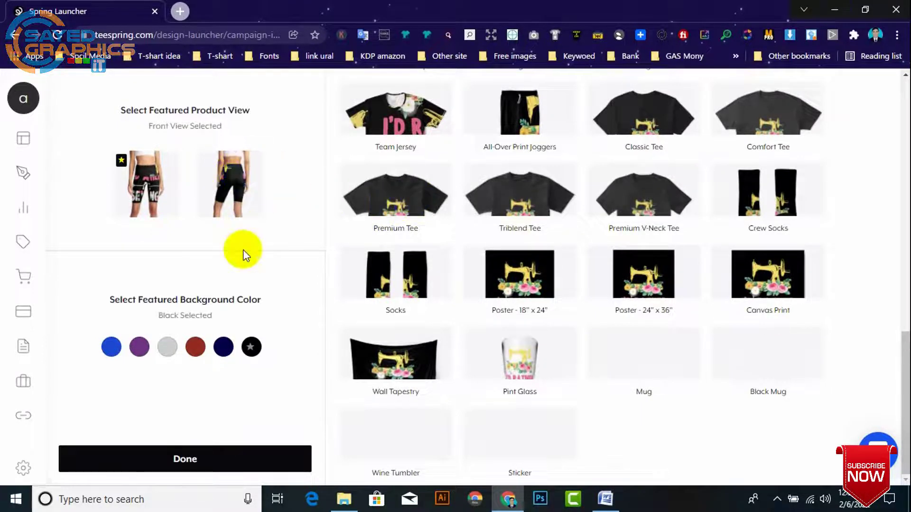
{"action": "left_click", "coordinate": [253, 350]}
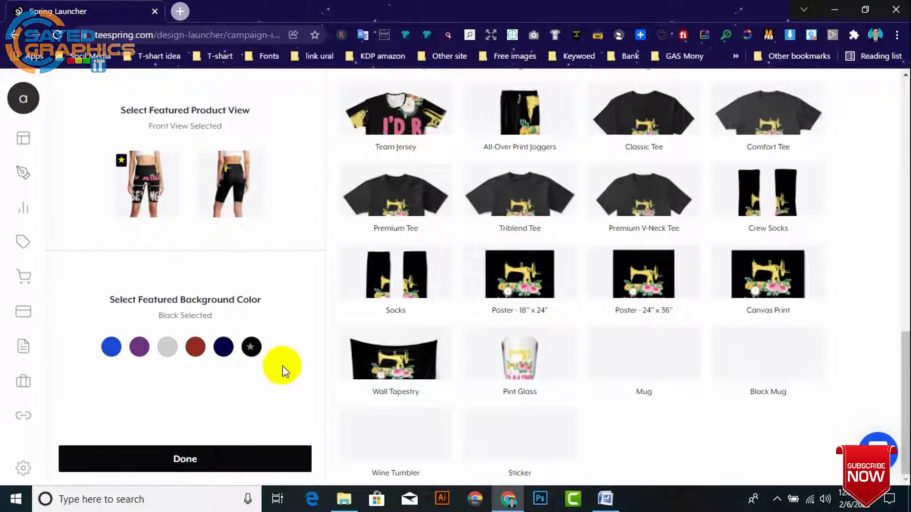
{"action": "left_click", "coordinate": [199, 444]}
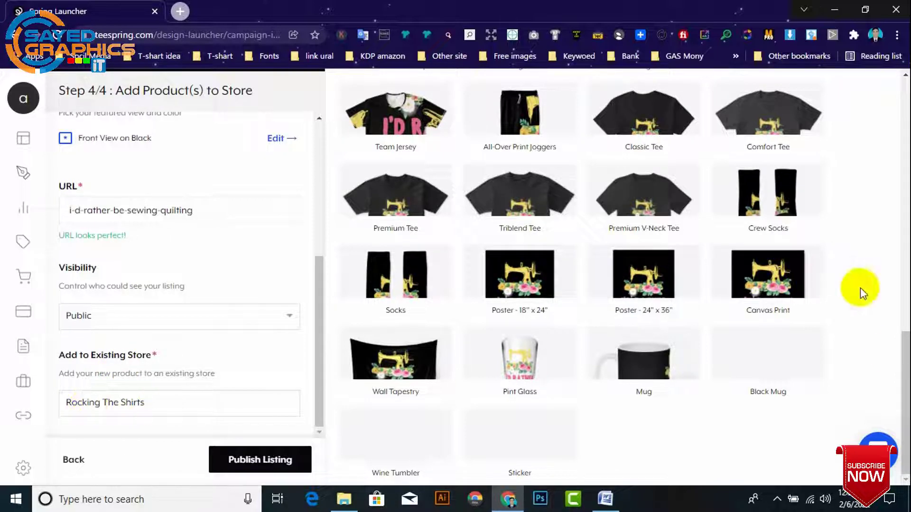
- Check the listing preview, publish the listing, and keep waiting whenever the page becomes unresponsive
{"action": "scroll", "coordinate": [631, 194], "scroll_direction": "up", "scroll_amount": 15}
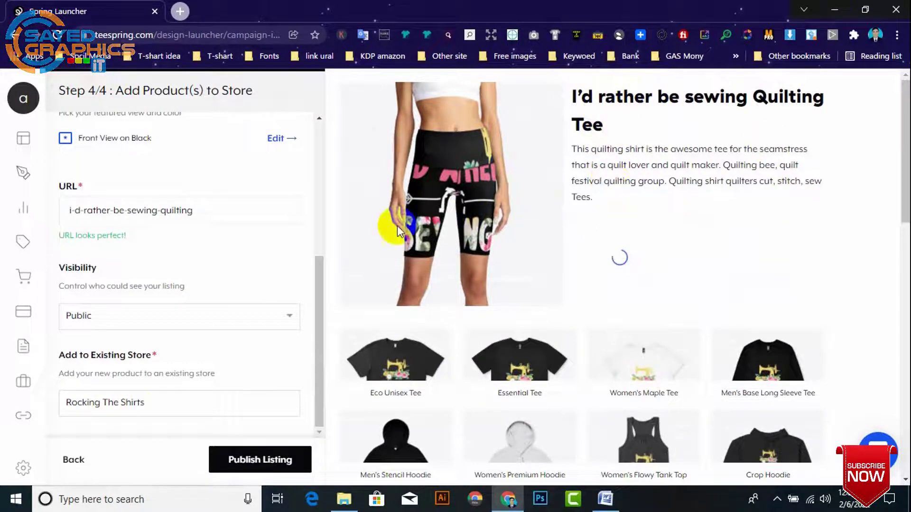
{"action": "scroll", "coordinate": [408, 242], "scroll_direction": "down", "scroll_amount": 7}
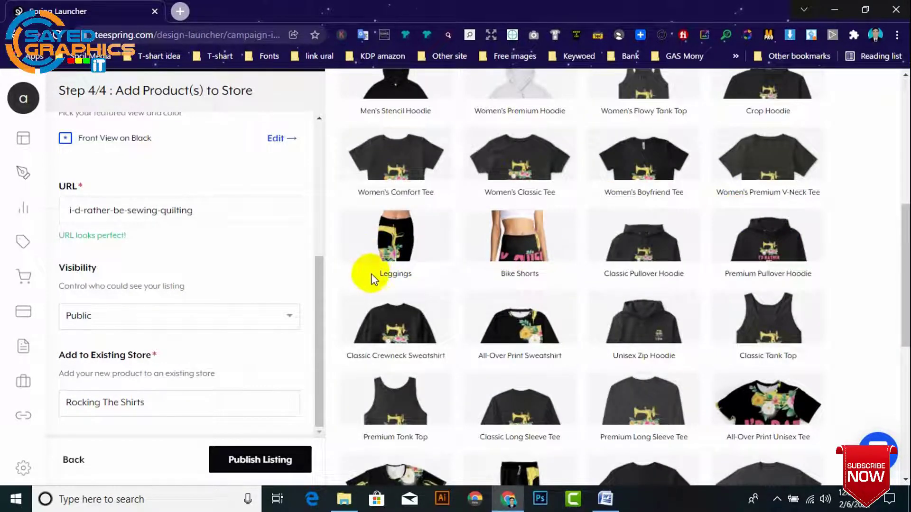
{"action": "left_click", "coordinate": [254, 461]}
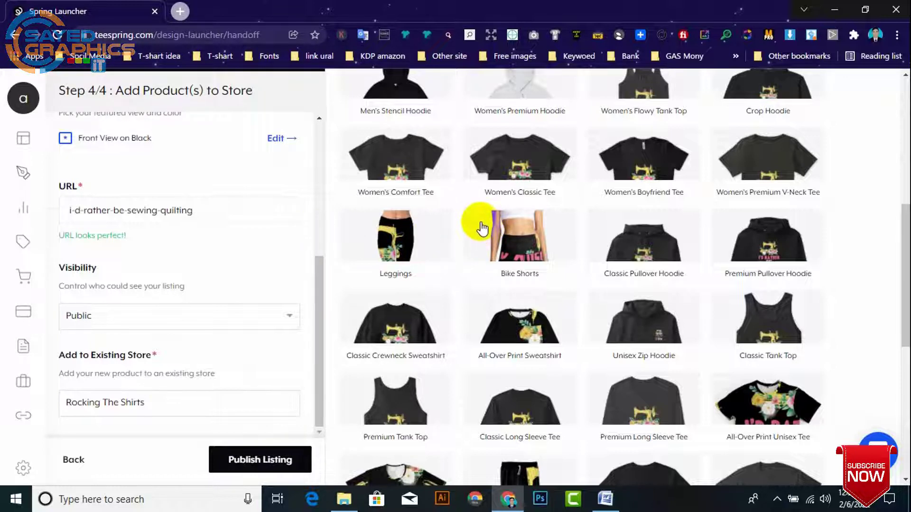
{"action": "left_click", "coordinate": [651, 242]}
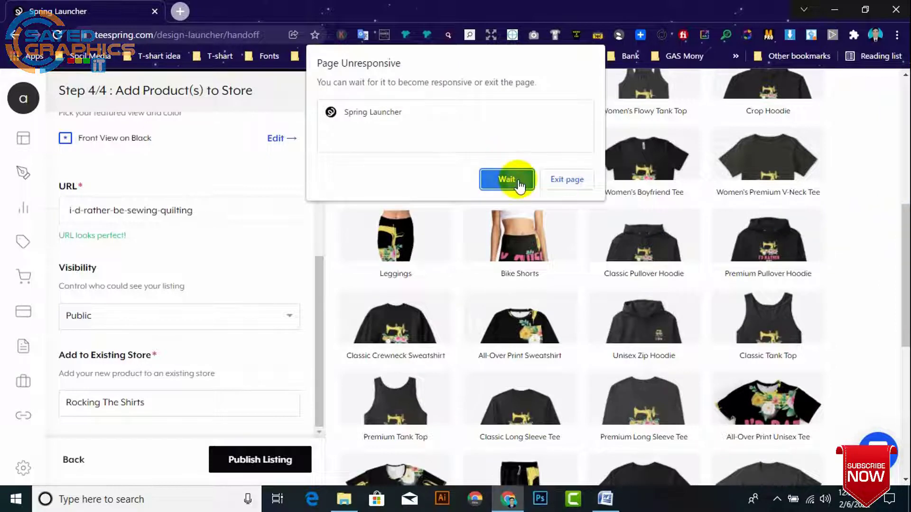
{"action": "left_click", "coordinate": [517, 179]}
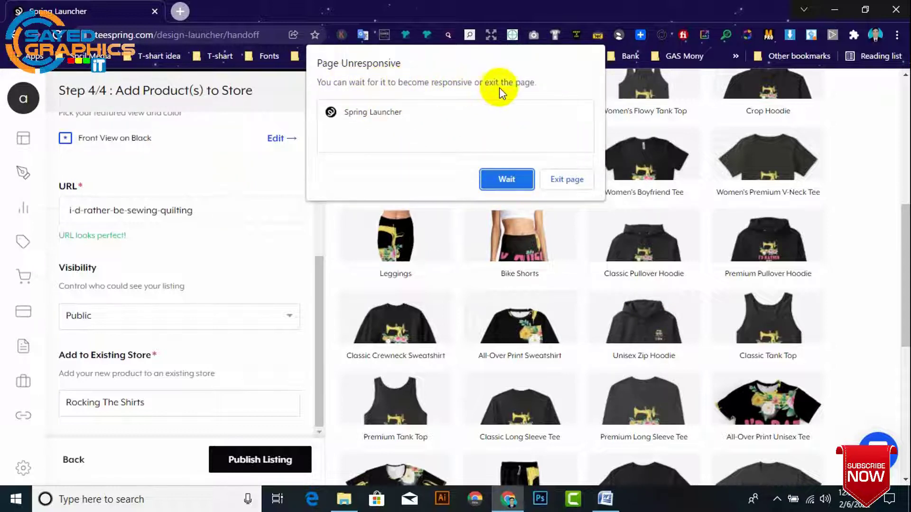
{"action": "left_click", "coordinate": [506, 180]}
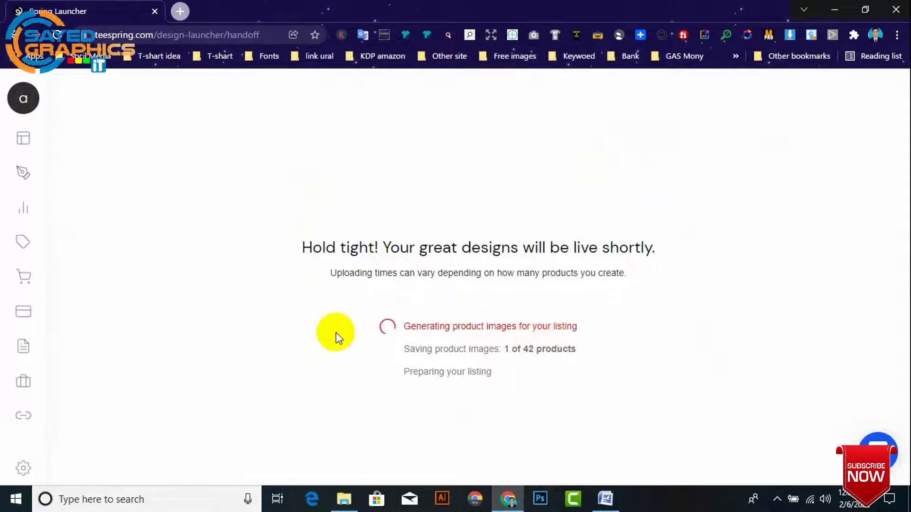
{"action": "double_click", "coordinate": [527, 349]}
{"action": "left_click_drag", "start_coordinate": [551, 349], "coordinate": [554, 349]}
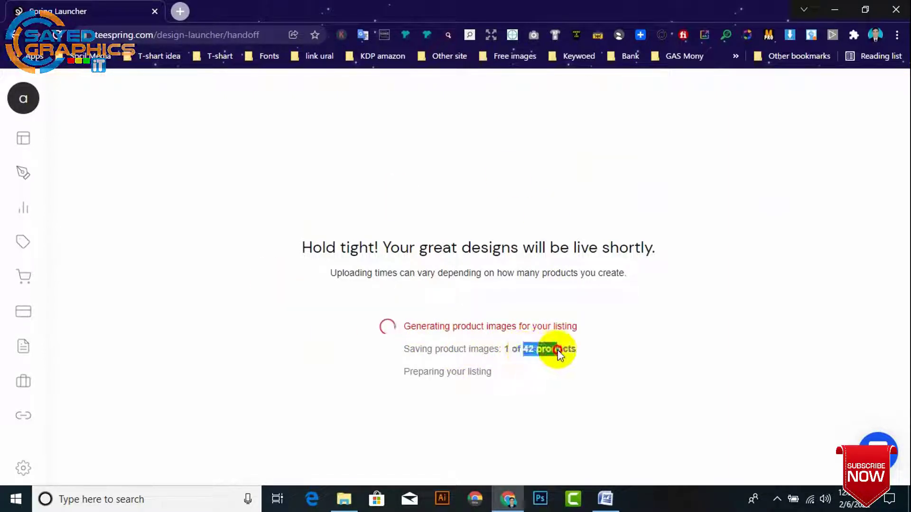
{"action": "left_click", "coordinate": [574, 294]}
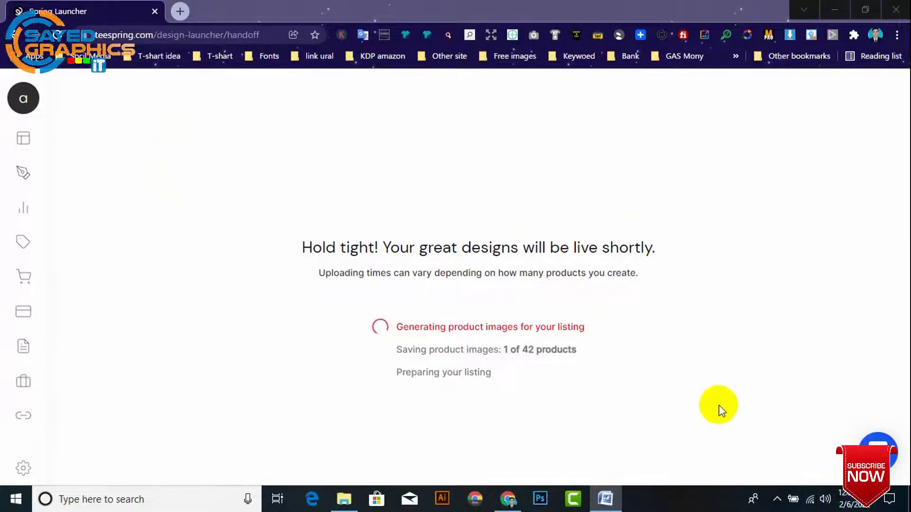
{"action": "left_click", "coordinate": [778, 499]}
{"action": "left_click", "coordinate": [759, 445]}
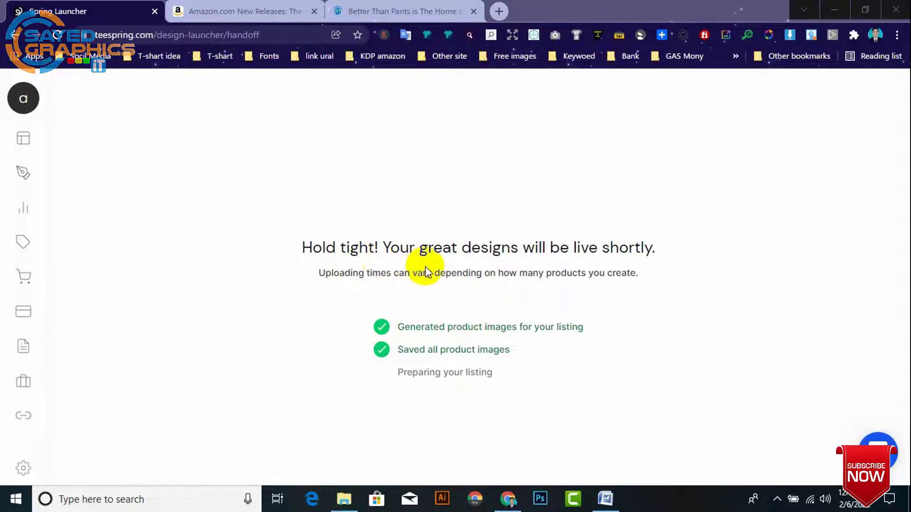
{"action": "left_click", "coordinate": [777, 498]}
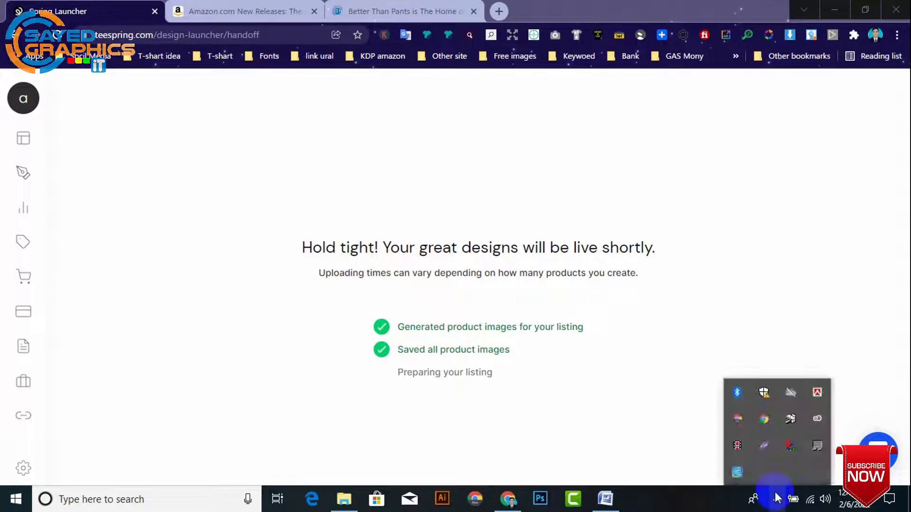
{"action": "left_click", "coordinate": [736, 446]}
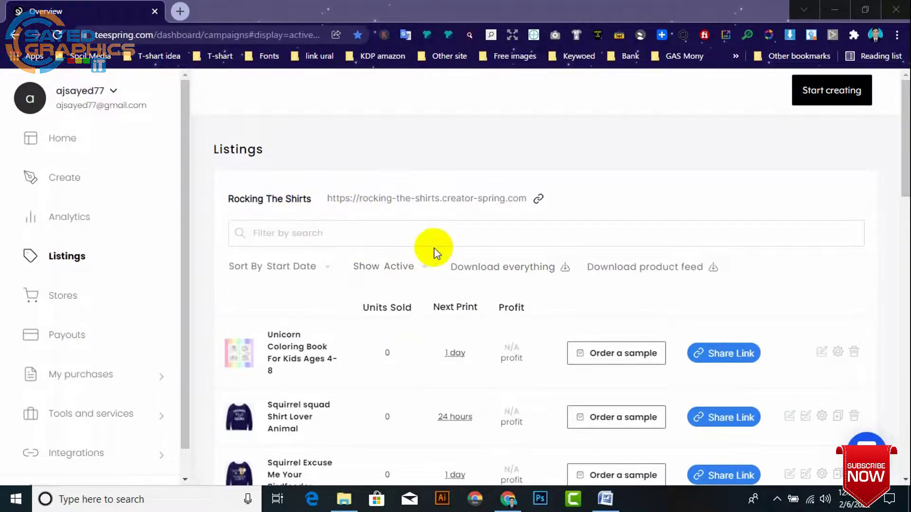
- Copy the Rocking The Shirts store link and look down through the Listings page
{"action": "left_click", "coordinate": [473, 202]}
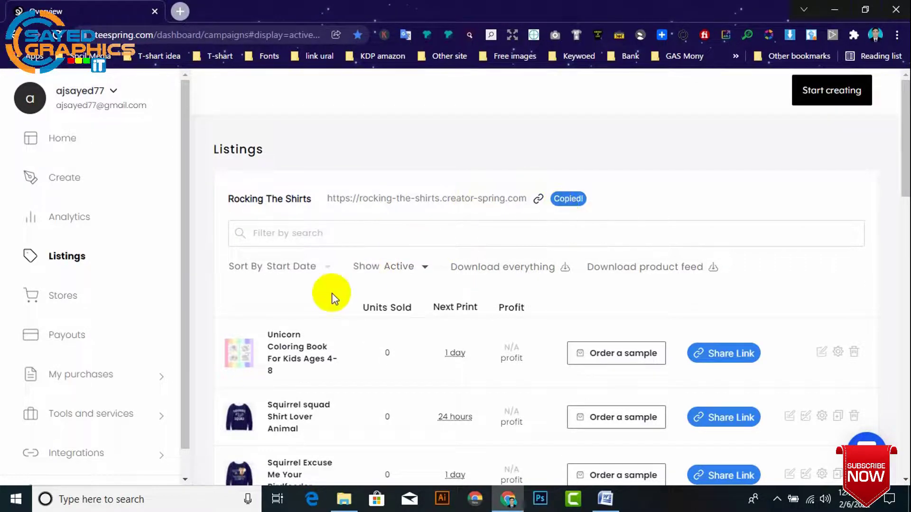
{"action": "scroll", "coordinate": [332, 298], "scroll_direction": "down", "scroll_amount": 15}
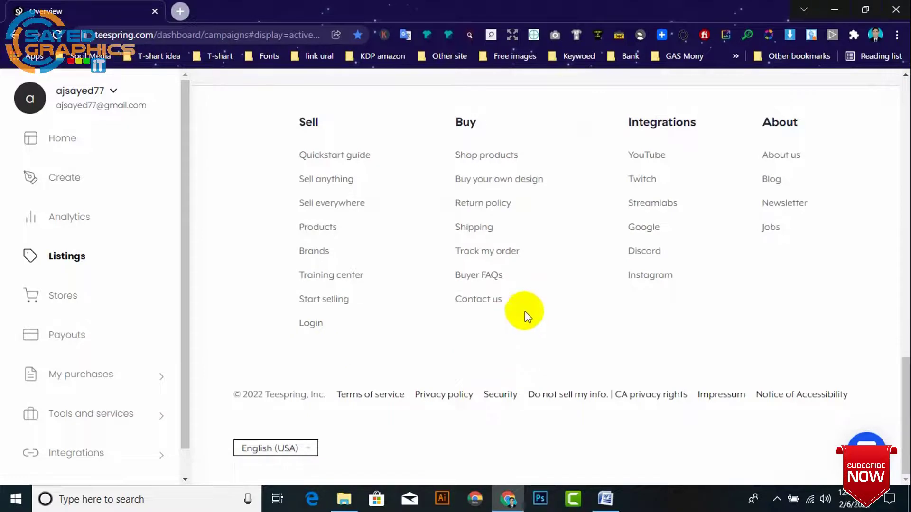